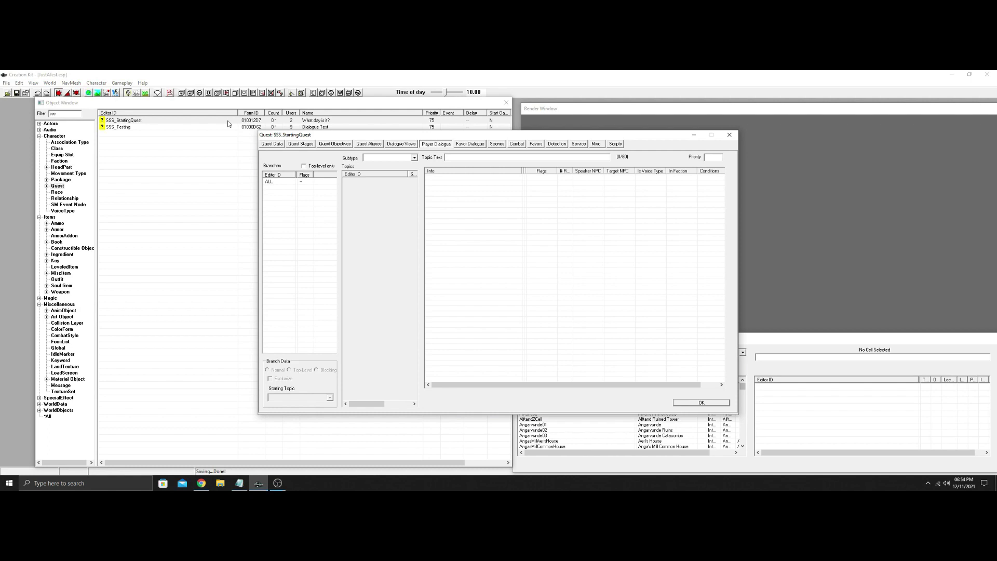
Create a new branch SSS_Day with starting topic SSS_Day01.
{"action": "right_click", "coordinate": [284, 211]}
{"action": "left_click", "coordinate": [301, 217]}
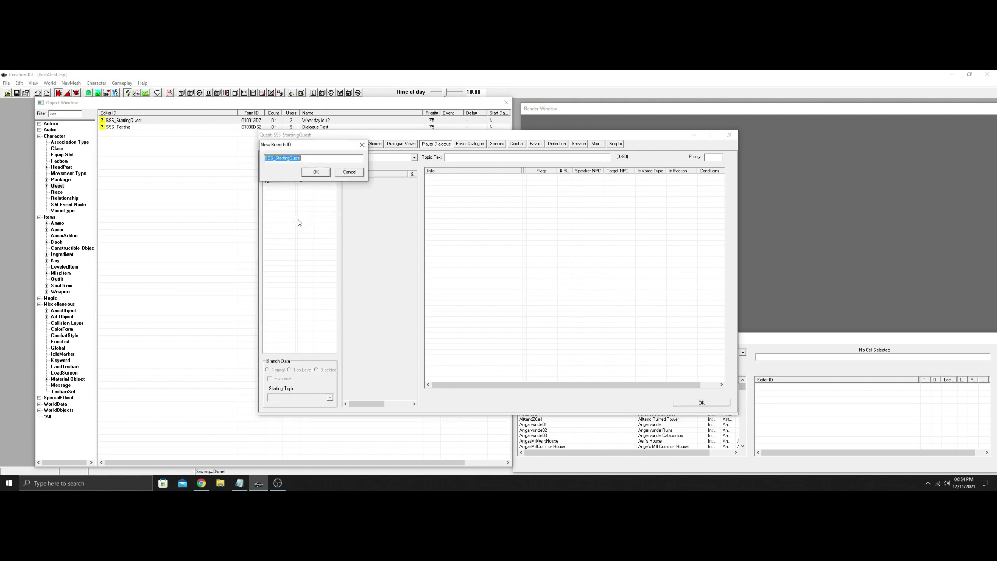
{"action": "left_click_drag", "start_coordinate": [299, 159], "coordinate": [275, 160]}
{"action": "type", "text": "Day"}
{"action": "left_click", "coordinate": [315, 174]}
{"action": "left_click", "coordinate": [295, 158]}
{"action": "left_click_drag", "start_coordinate": [297, 158], "coordinate": [283, 158]}
{"action": "type", "text": "01"}
{"action": "left_click", "coordinate": [316, 173]}
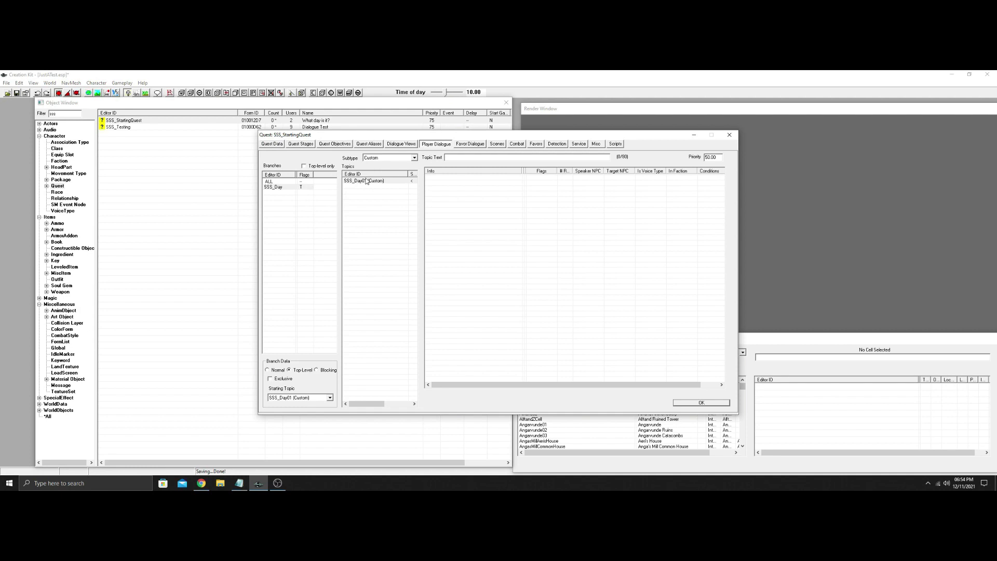
Add a second topic named SSS_Day02 to the SSS_Day branch.
{"action": "left_click", "coordinate": [363, 181]}
{"action": "left_click", "coordinate": [363, 182]}
{"action": "right_click", "coordinate": [364, 181]}
{"action": "left_click", "coordinate": [367, 196]}
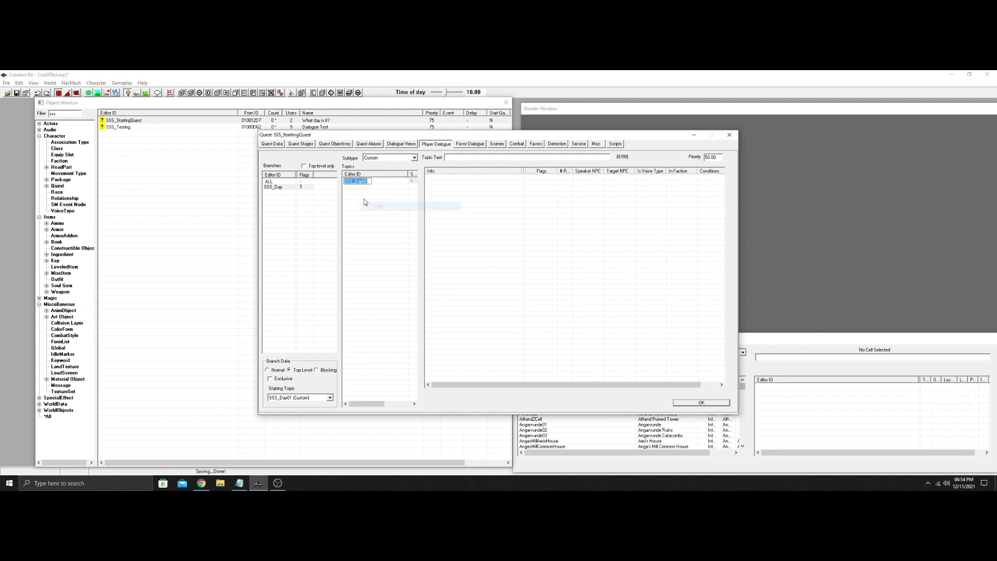
{"action": "right_click", "coordinate": [362, 200]}
{"action": "left_click", "coordinate": [378, 202]}
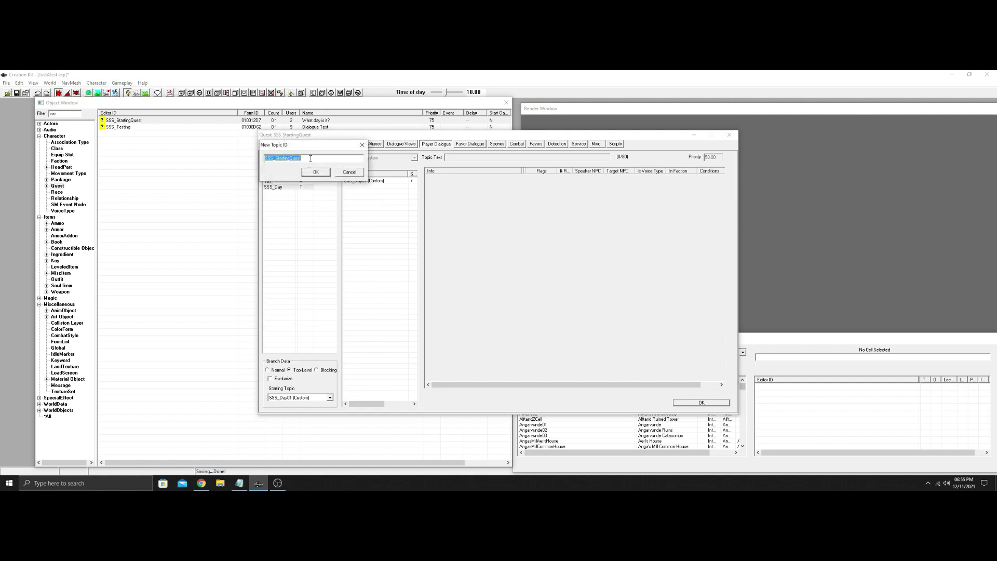
{"action": "type", "text": "SSS_Day01"}
{"action": "left_click", "coordinate": [320, 172]}
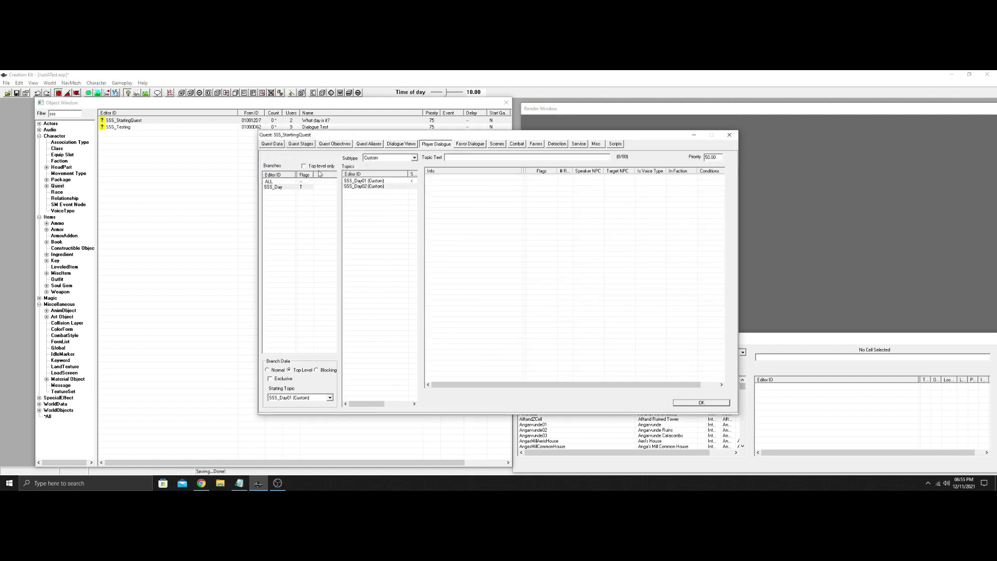
Give SSS_Day01 the prompt 'Cane I have a moment?' and response 'Sure, what can I do for you?'.
{"action": "left_click", "coordinate": [364, 181]}
{"action": "left_click", "coordinate": [473, 157]}
{"action": "type", "text": "Came I"}
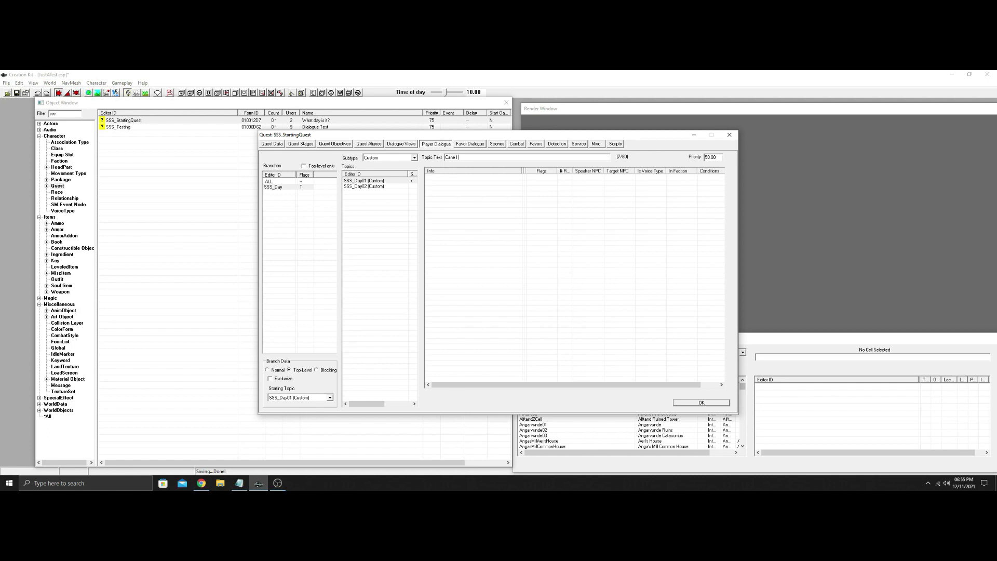
{"action": "type", "text": "have"}
{"action": "type", "text": "?"}
{"action": "right_click", "coordinate": [492, 174]}
{"action": "left_click", "coordinate": [511, 178]}
{"action": "type", "text": "Sure, w"}
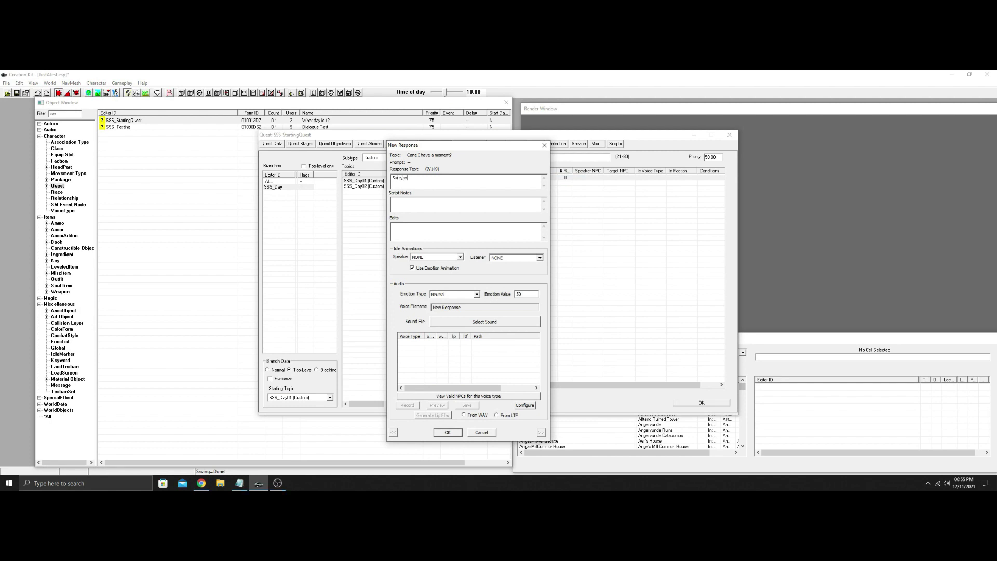
{"action": "type", "text": "hat "}
{"action": "type", "text": "do f"}
{"action": "type", "text": "?"}
{"action": "left_click", "coordinate": [448, 432]}
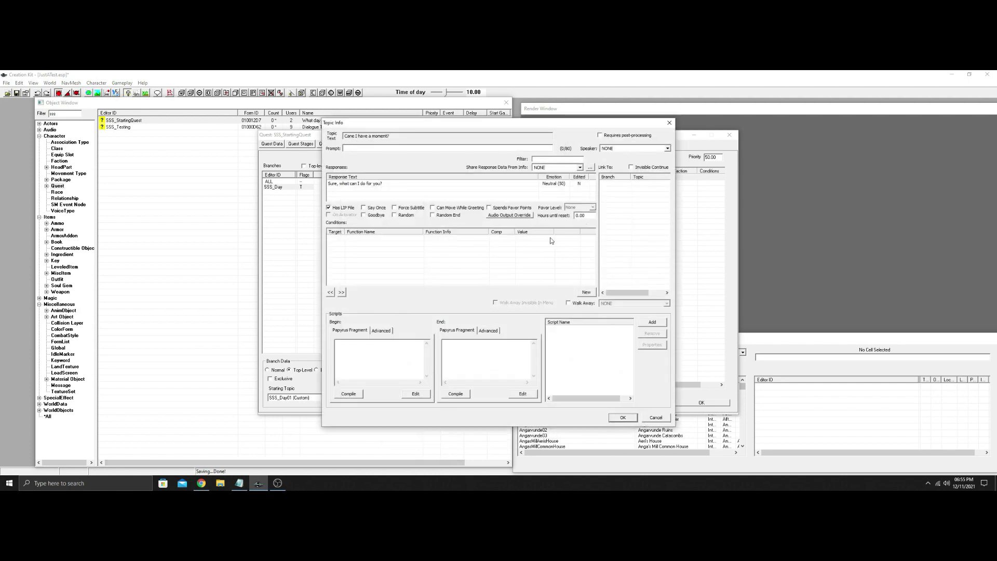
Link the response to SSS_Day02 with Force Subtitle on, and save the info.
{"action": "right_click", "coordinate": [623, 199]}
{"action": "left_click", "coordinate": [633, 206]}
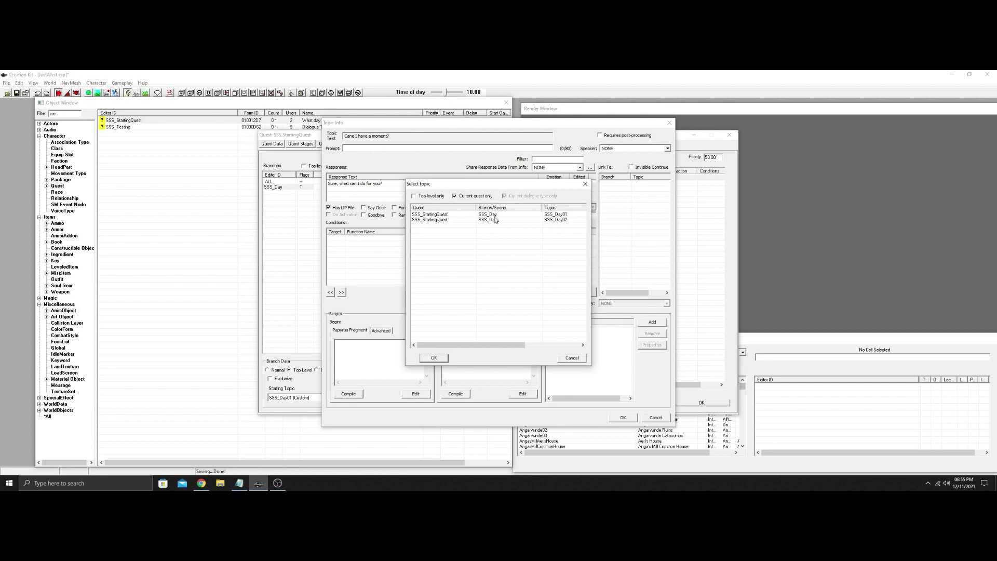
{"action": "left_click", "coordinate": [563, 220]}
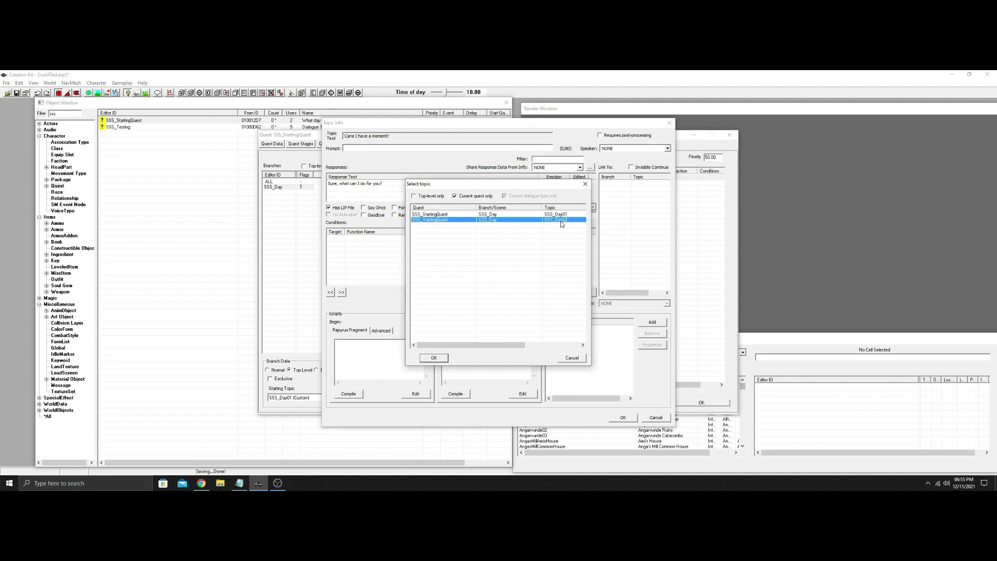
{"action": "left_click", "coordinate": [434, 357]}
{"action": "left_click", "coordinate": [395, 207]}
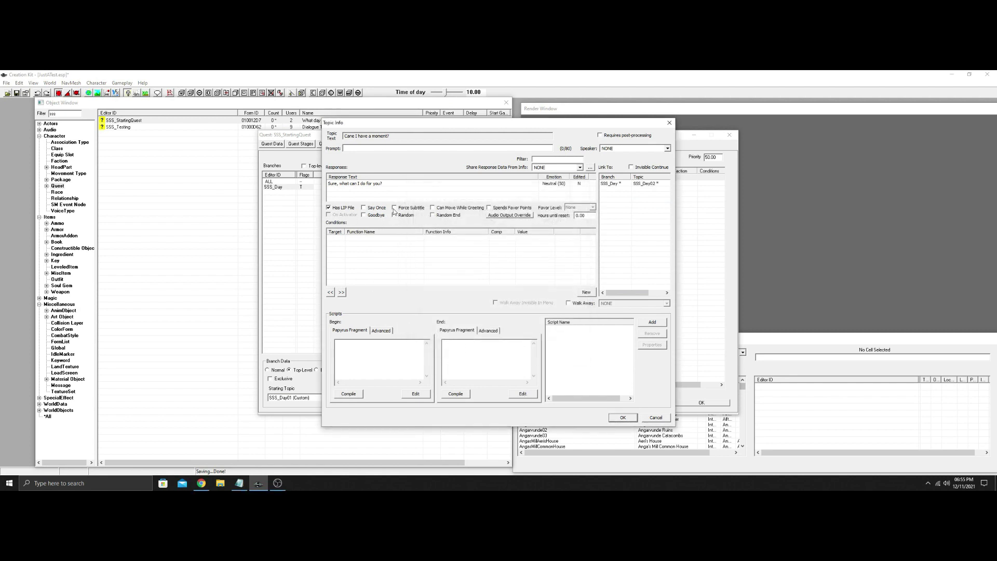
{"action": "left_click", "coordinate": [623, 417]}
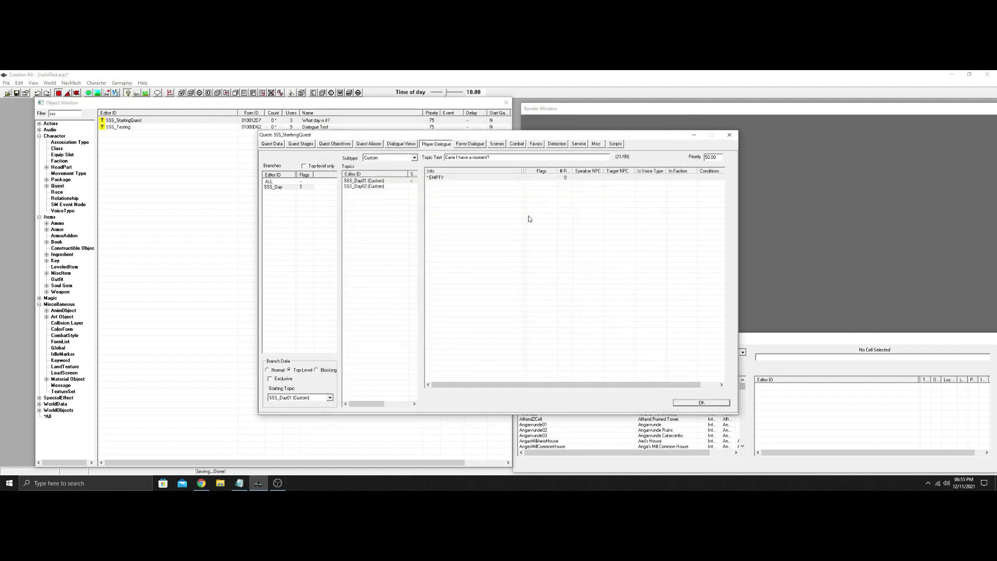
Set SSS_Day01 priority to 90, fix 'Cane' to 'Can', and add a 12-hour reset.
{"action": "double_click", "coordinate": [709, 156]}
{"action": "type", "text": "90"}
{"action": "key", "text": "BackSpace"}
{"action": "double_click", "coordinate": [459, 177]}
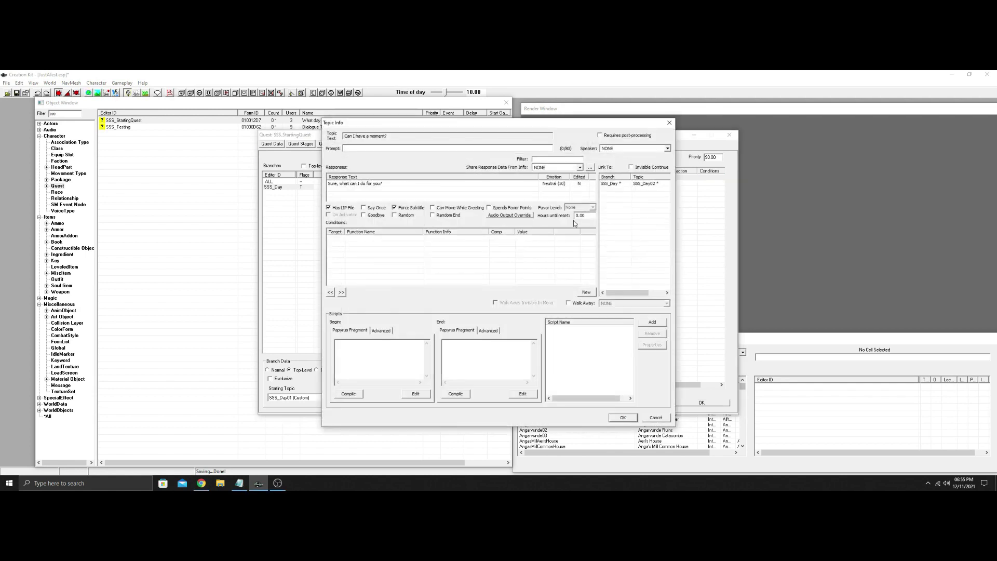
{"action": "left_click_drag", "start_coordinate": [582, 216], "coordinate": [575, 215]}
{"action": "type", "text": "12"}
{"action": "left_click", "coordinate": [623, 418]}
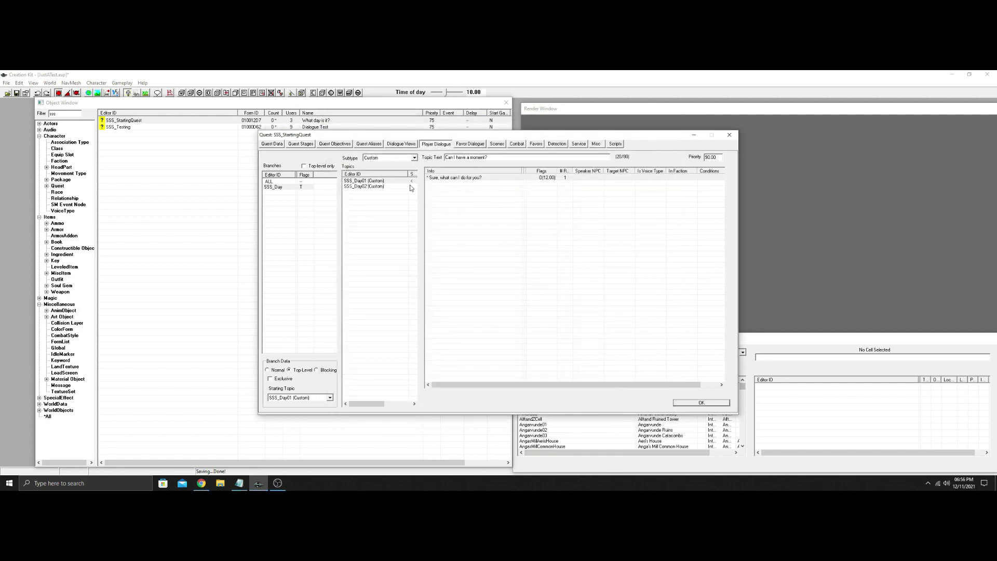
Give SSS_Day02 the prompt 'Can you tell what day it is?' and a Sundas response.
{"action": "left_click", "coordinate": [381, 188]}
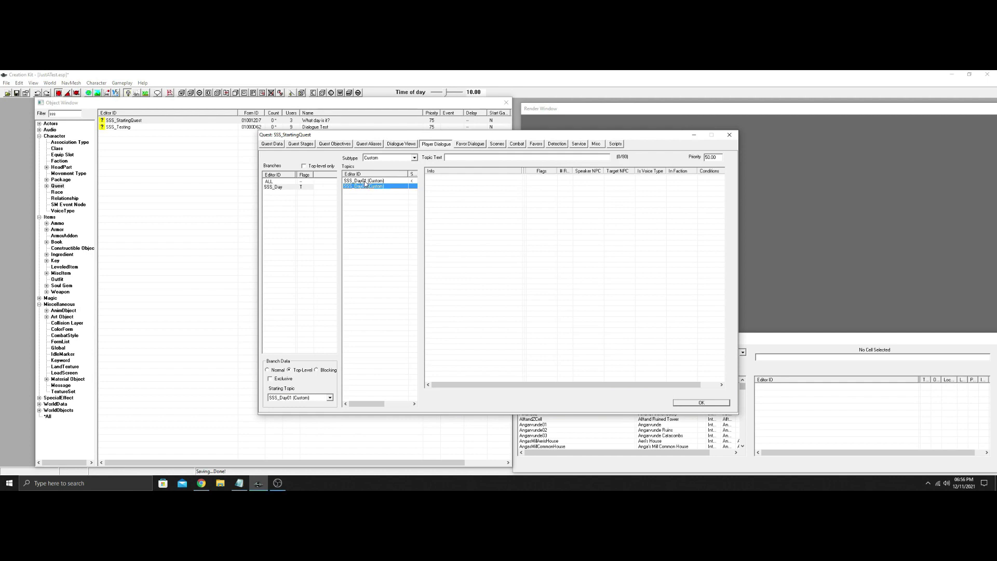
{"action": "left_click", "coordinate": [453, 157]}
{"action": "type", "text": "an you tell wh"}
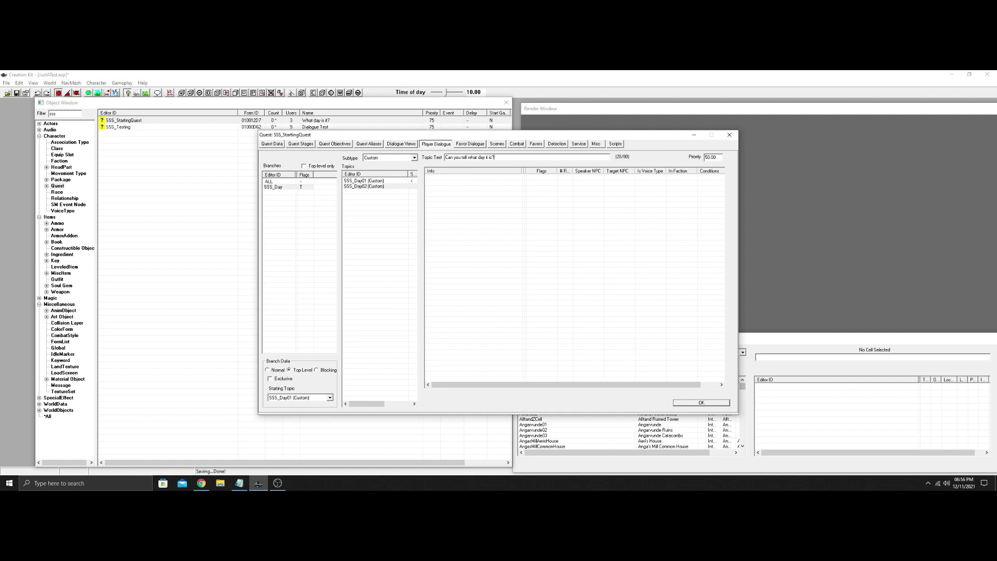
{"action": "right_click", "coordinate": [459, 182]}
{"action": "left_click", "coordinate": [467, 187]}
{"action": "type", "text": "Sundas"}
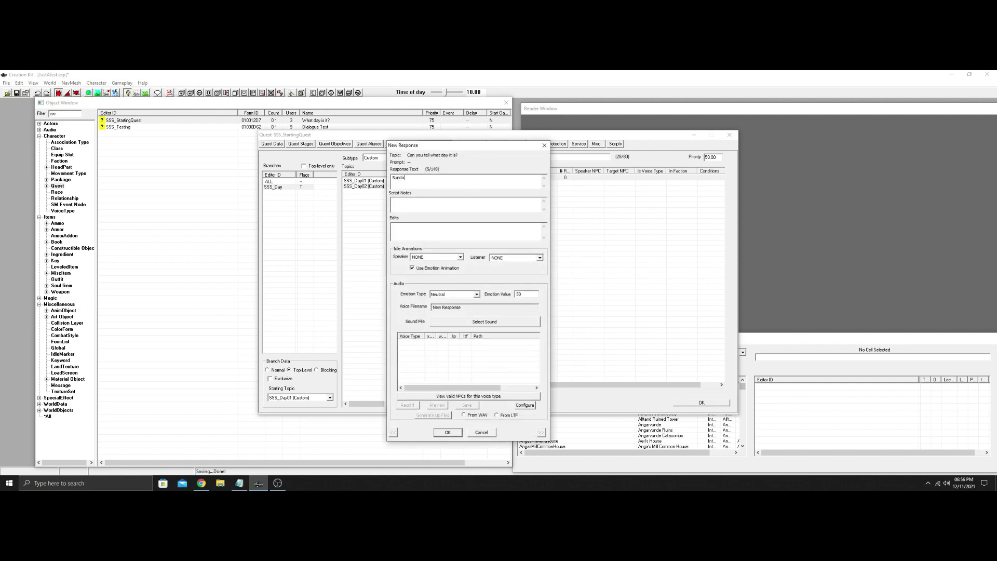
{"action": "left_click", "coordinate": [452, 432]}
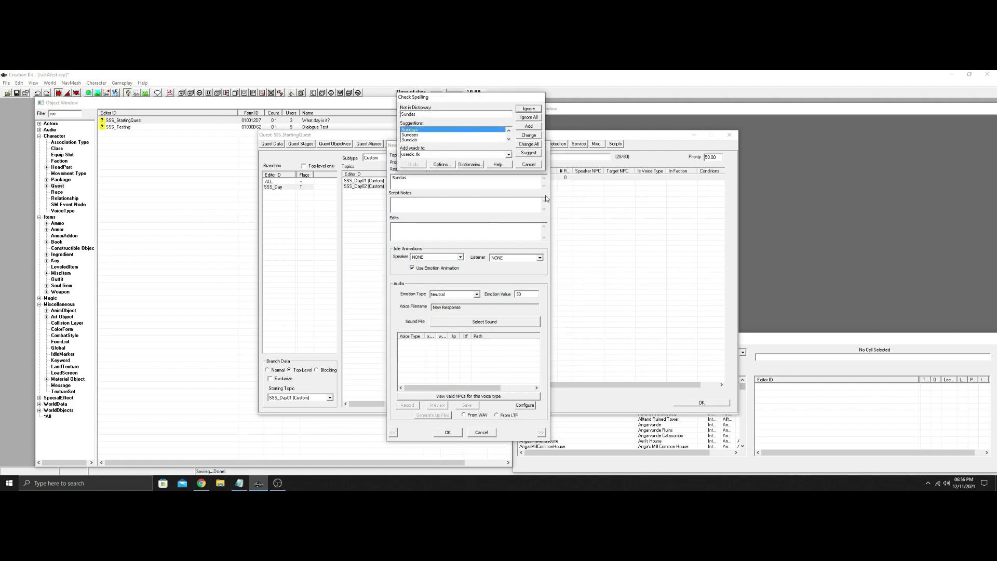
{"action": "left_click", "coordinate": [528, 109]}
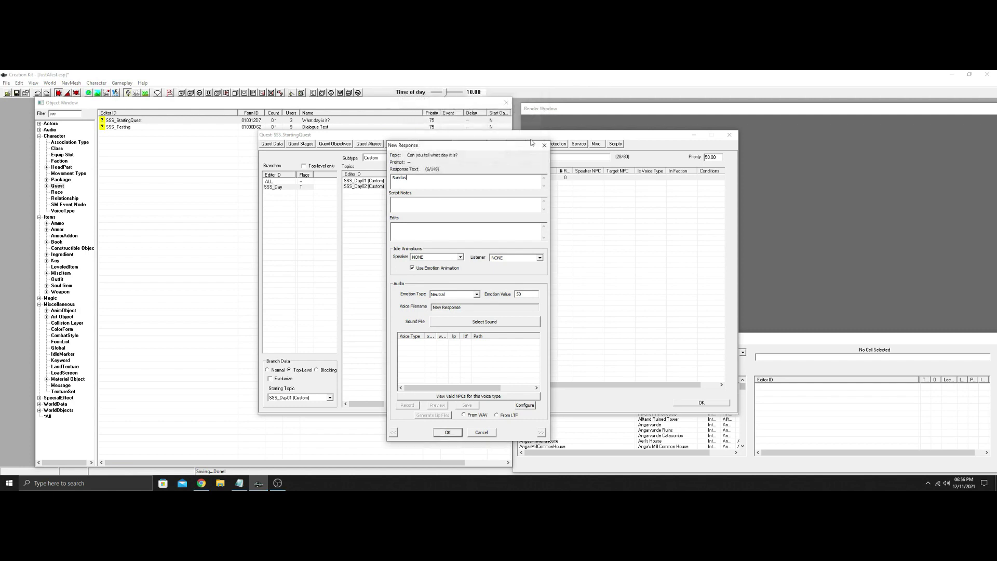
Accept the Sundas response and tick Force Subtitle and Goodbye.
{"action": "left_click", "coordinate": [447, 432]}
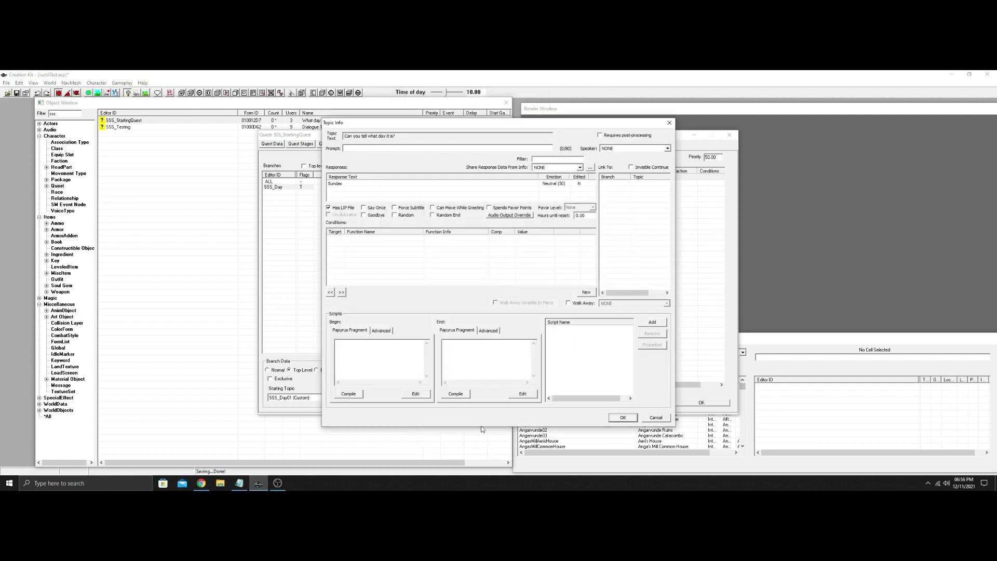
{"action": "left_click", "coordinate": [241, 484]}
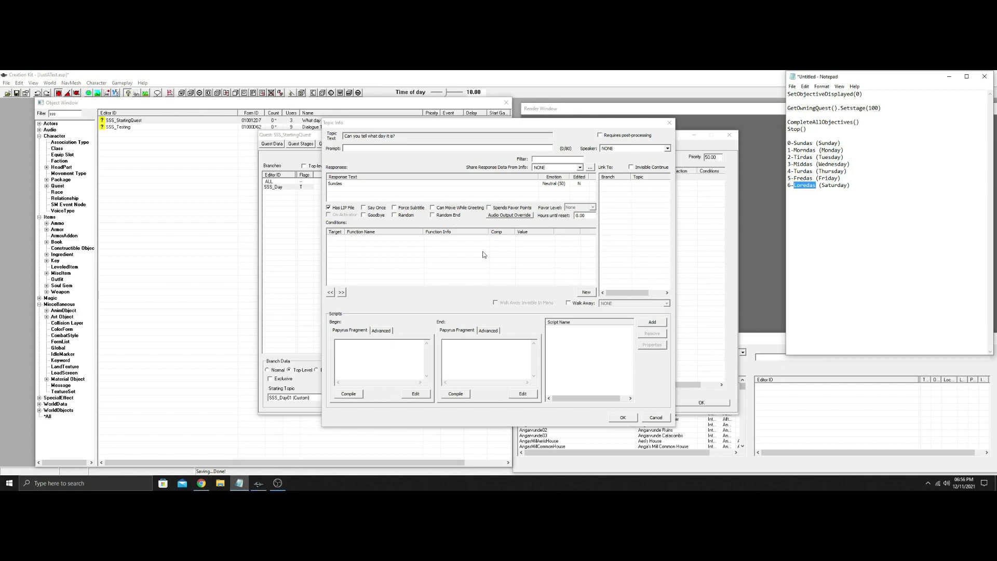
{"action": "left_click", "coordinate": [395, 208]}
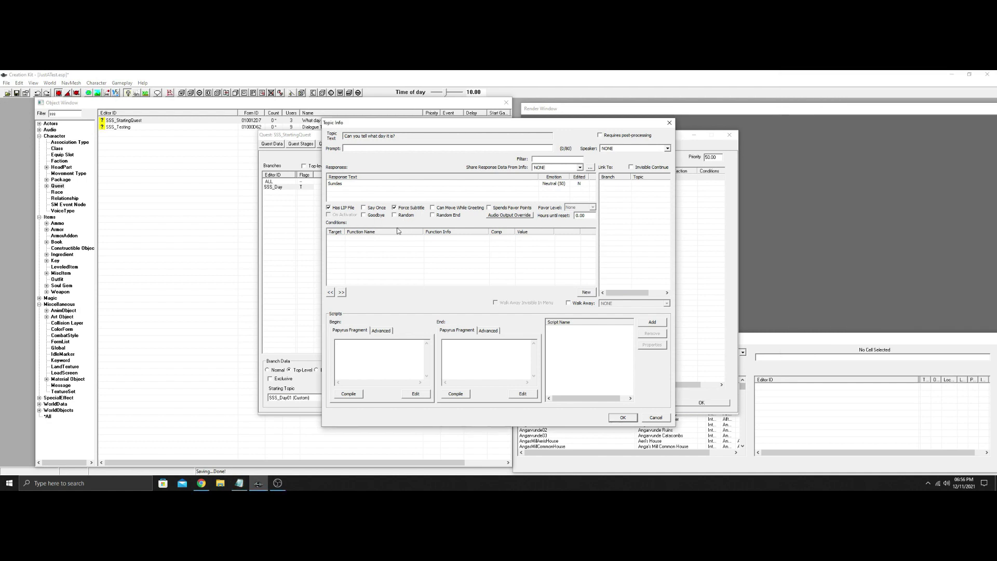
{"action": "left_click", "coordinate": [363, 215]}
Add a GetDayOfWeek == 0 condition to the Sundas info.
{"action": "right_click", "coordinate": [418, 244]}
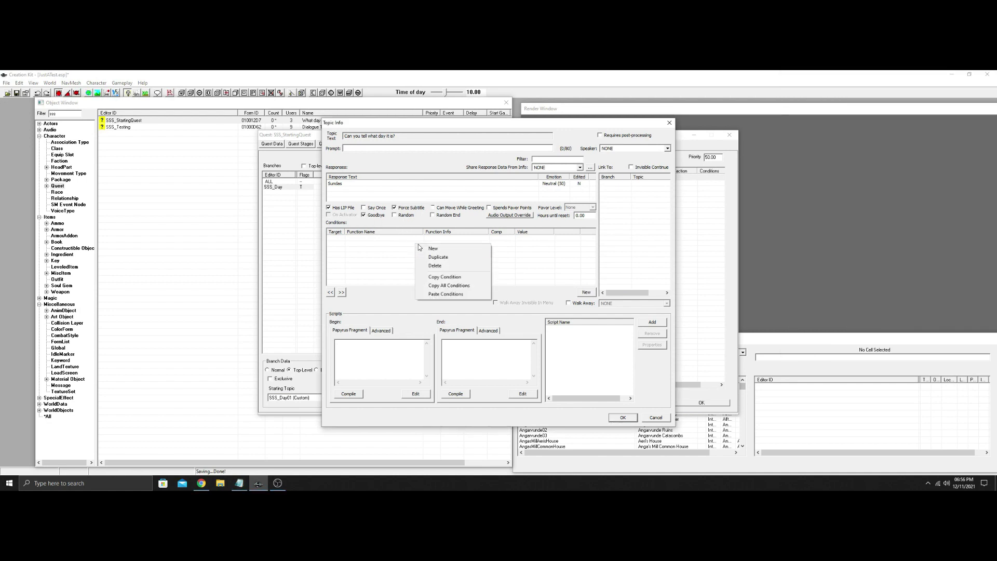
{"action": "left_click", "coordinate": [433, 248]}
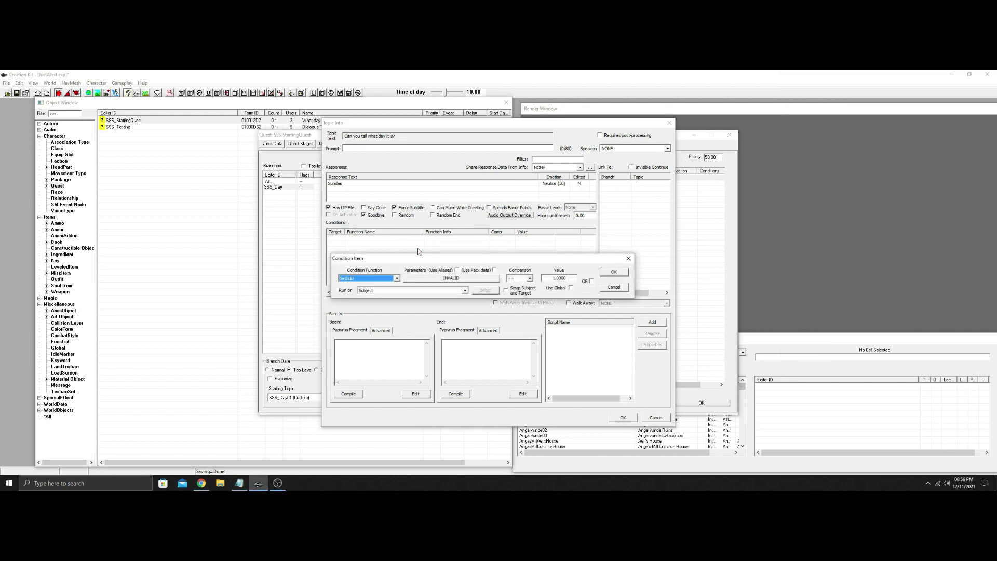
{"action": "type", "text": "getcu"}
{"action": "left_click", "coordinate": [397, 279]}
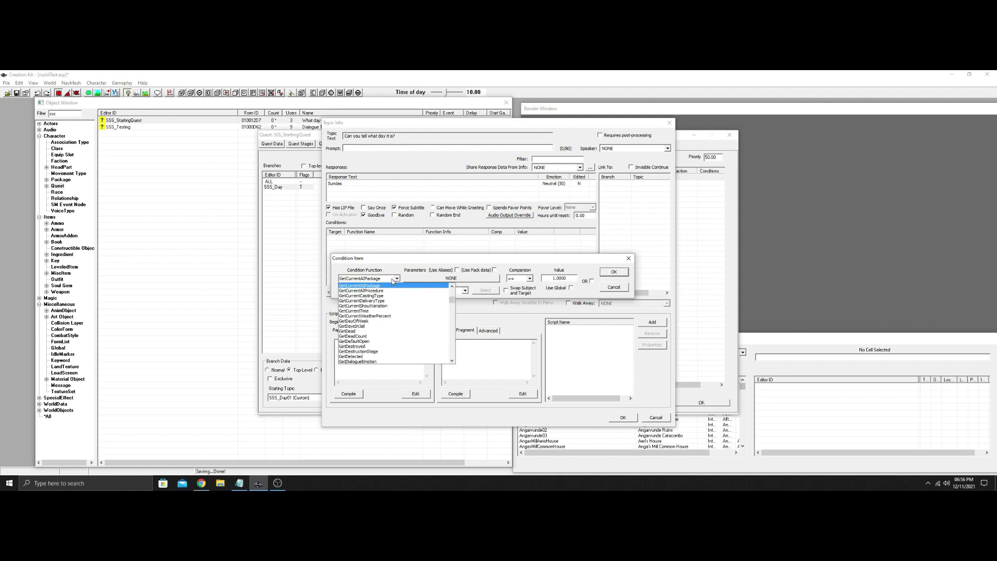
{"action": "left_click", "coordinate": [374, 321]}
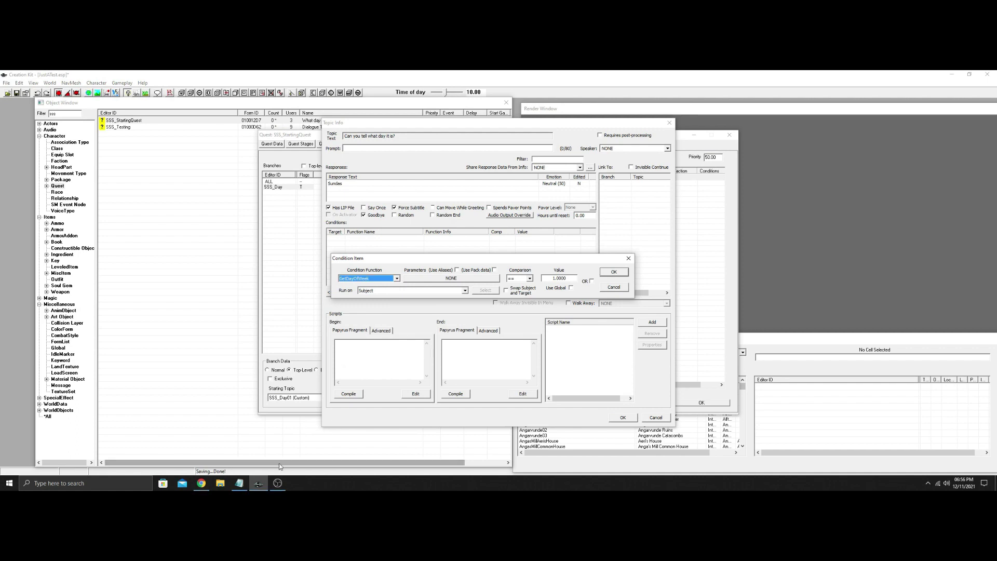
{"action": "left_click", "coordinate": [239, 483]}
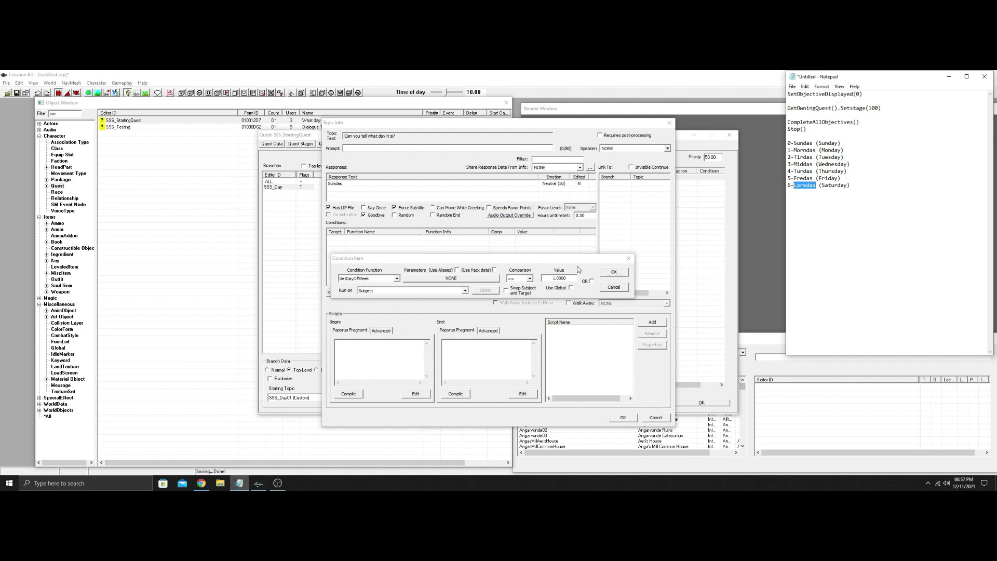
{"action": "left_click", "coordinate": [558, 278]}
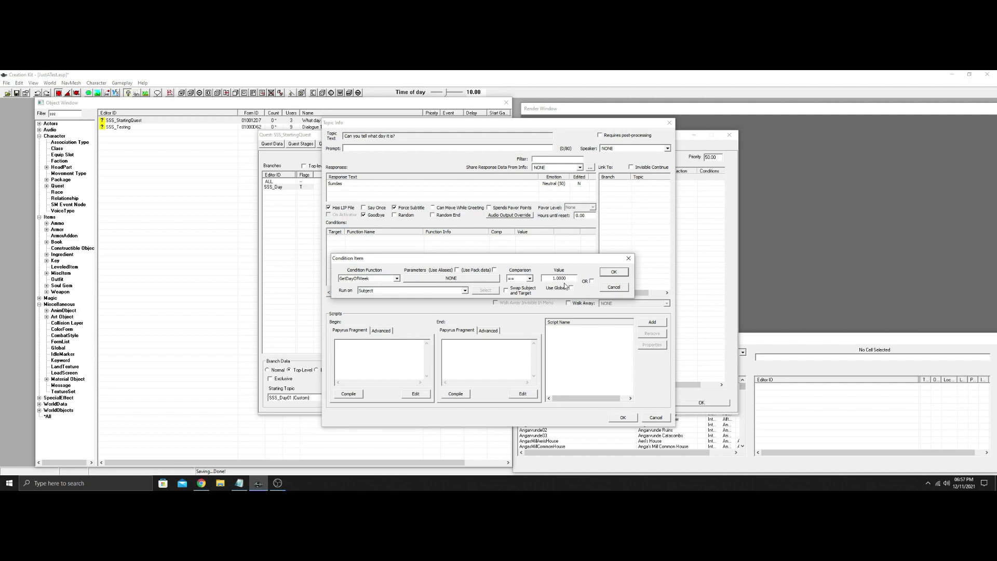
{"action": "key", "text": "BackSpace"}
{"action": "type", "text": "0"}
{"action": "left_click", "coordinate": [614, 272]}
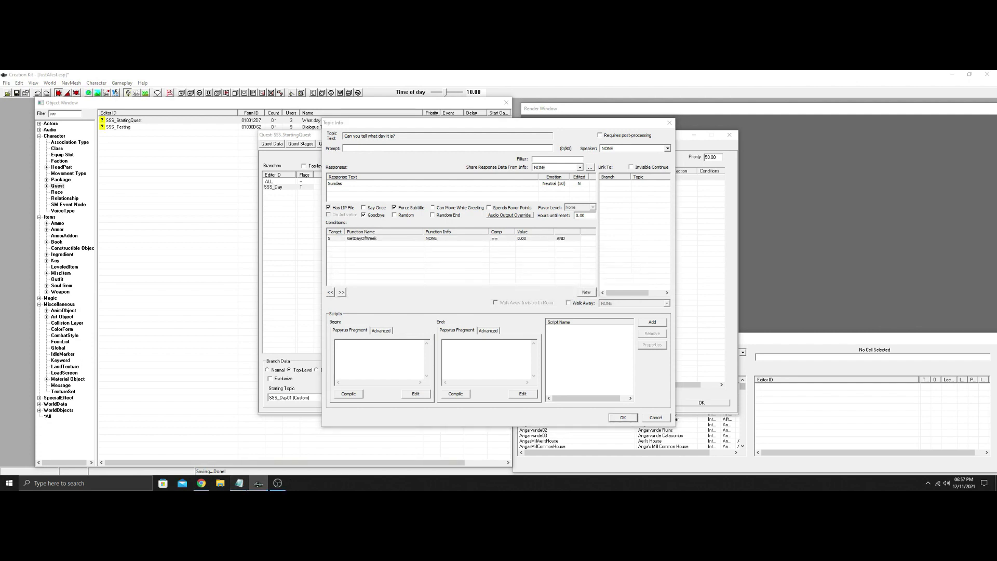
{"action": "left_click", "coordinate": [240, 484]}
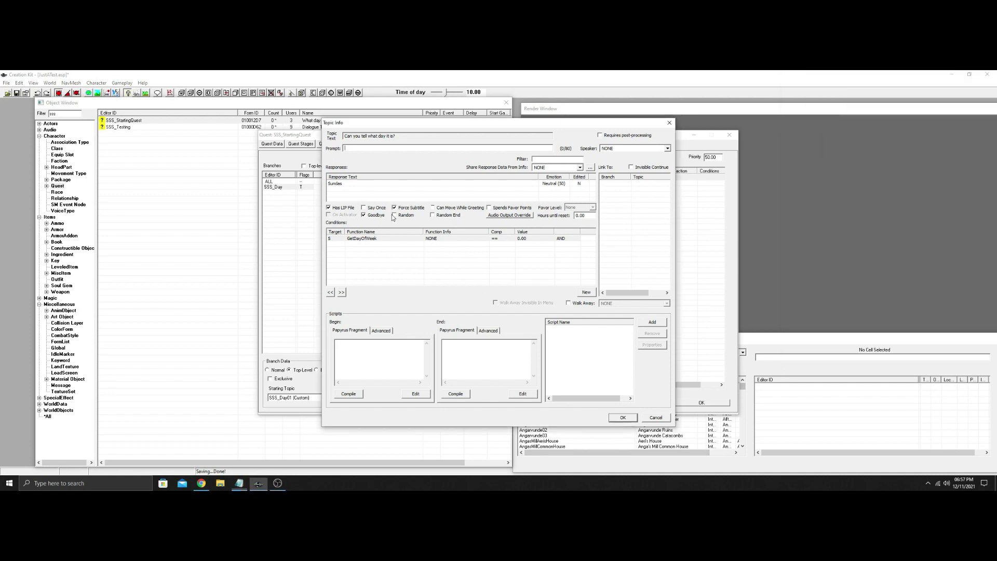
Save the Sundas info and duplicate it until seven Sundas entries exist.
{"action": "left_click", "coordinate": [622, 418]}
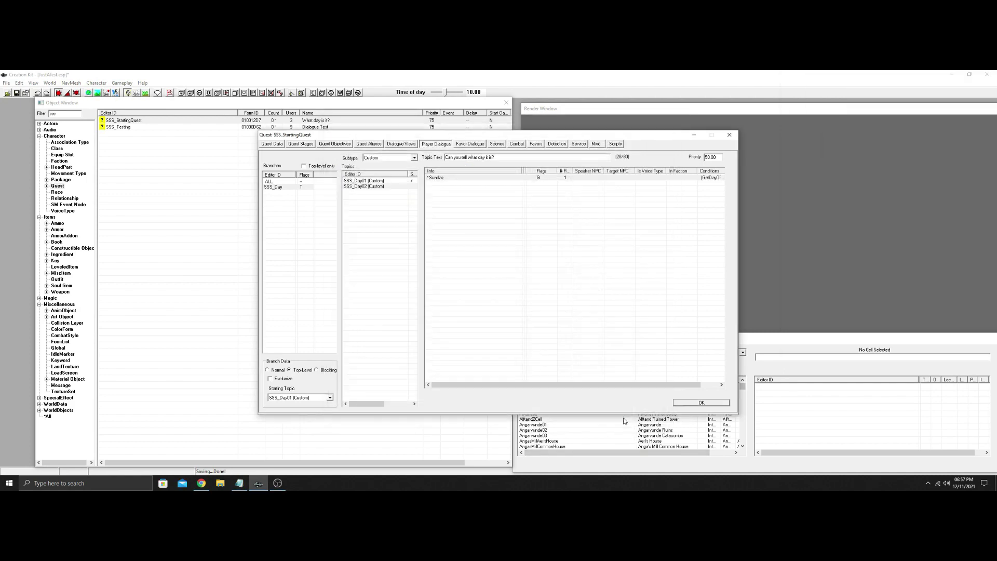
{"action": "left_click", "coordinate": [536, 179]}
{"action": "right_click", "coordinate": [536, 178]}
{"action": "left_click", "coordinate": [554, 190]}
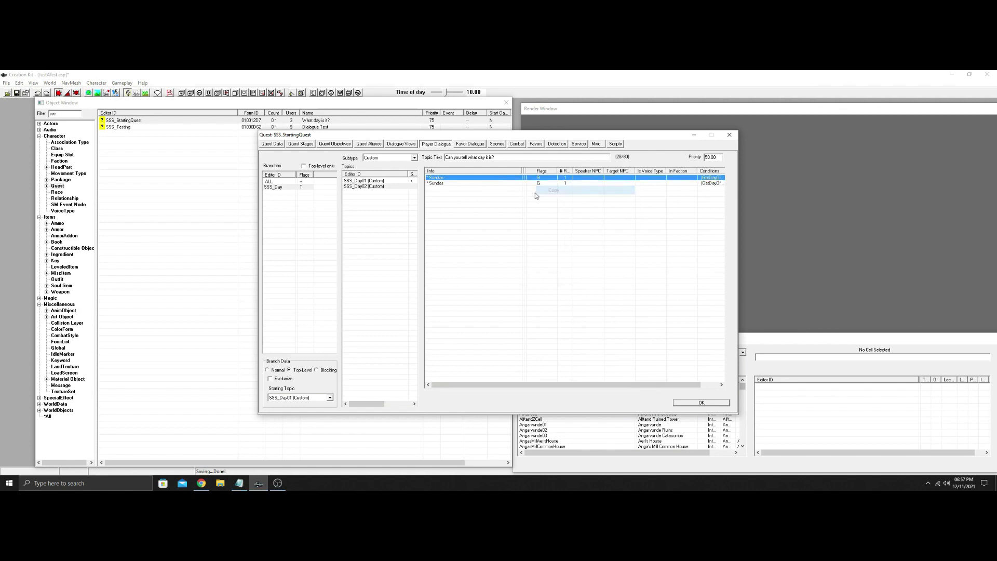
{"action": "right_click", "coordinate": [492, 187]}
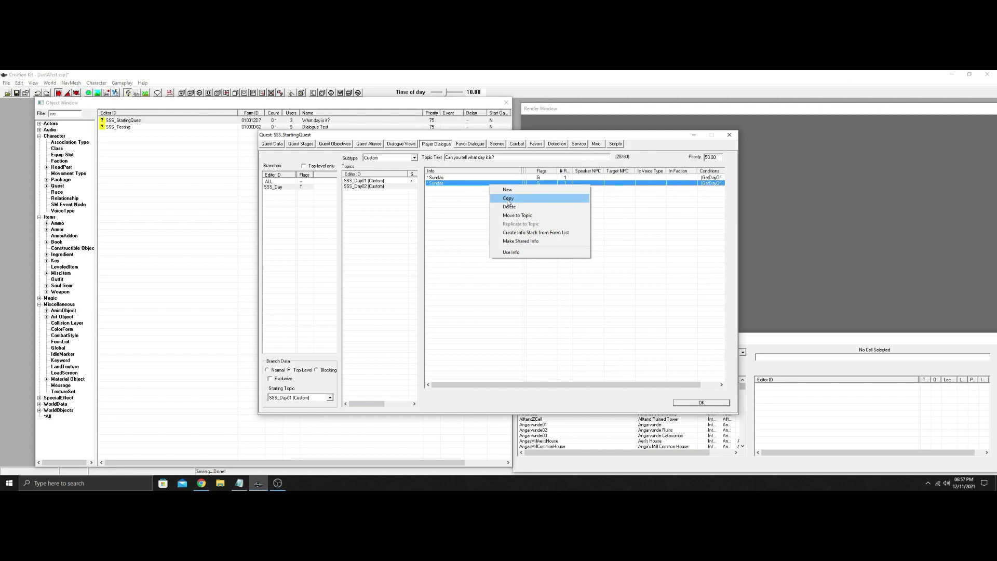
{"action": "left_click", "coordinate": [508, 199]}
{"action": "right_click", "coordinate": [474, 189]}
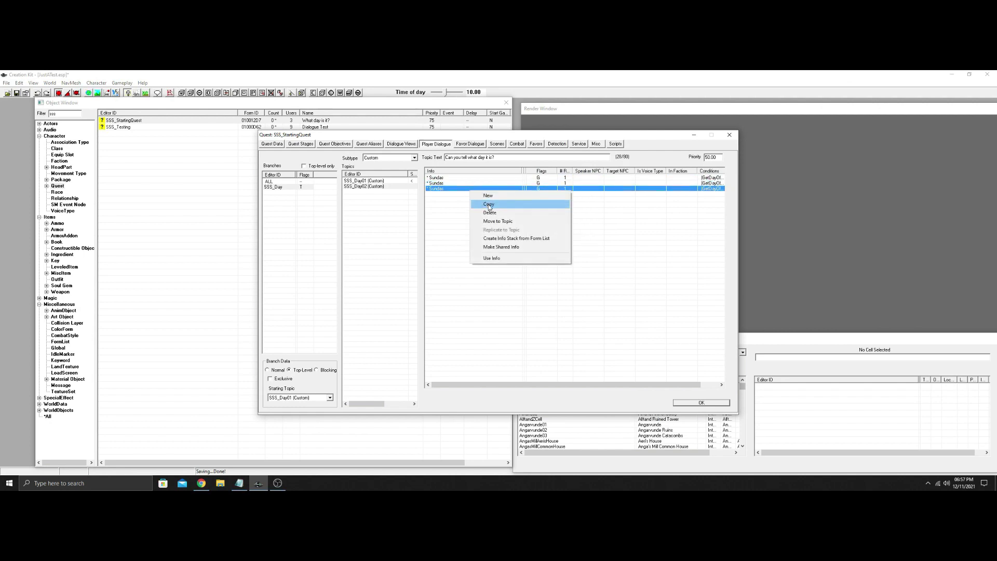
{"action": "left_click", "coordinate": [489, 206]}
{"action": "right_click", "coordinate": [474, 193]}
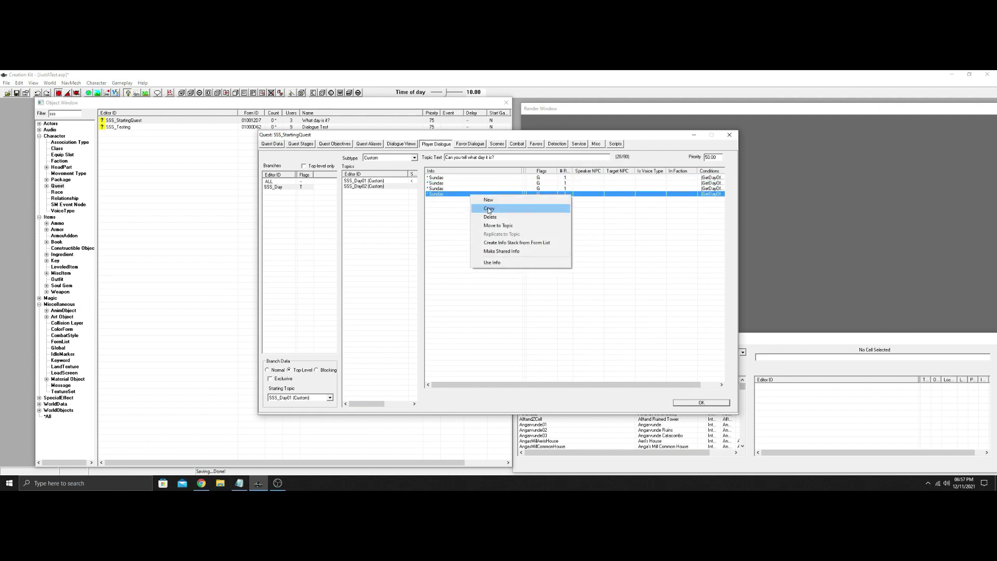
{"action": "left_click", "coordinate": [488, 208]}
{"action": "right_click", "coordinate": [473, 200]}
{"action": "left_click", "coordinate": [491, 215]}
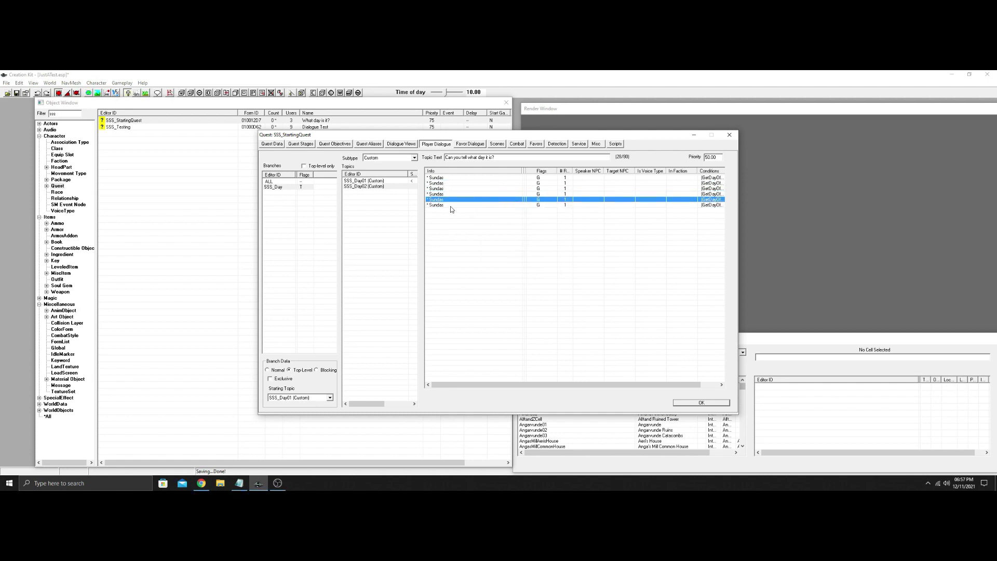
{"action": "left_click", "coordinate": [450, 205]}
{"action": "right_click", "coordinate": [450, 207]}
{"action": "left_click", "coordinate": [468, 218]}
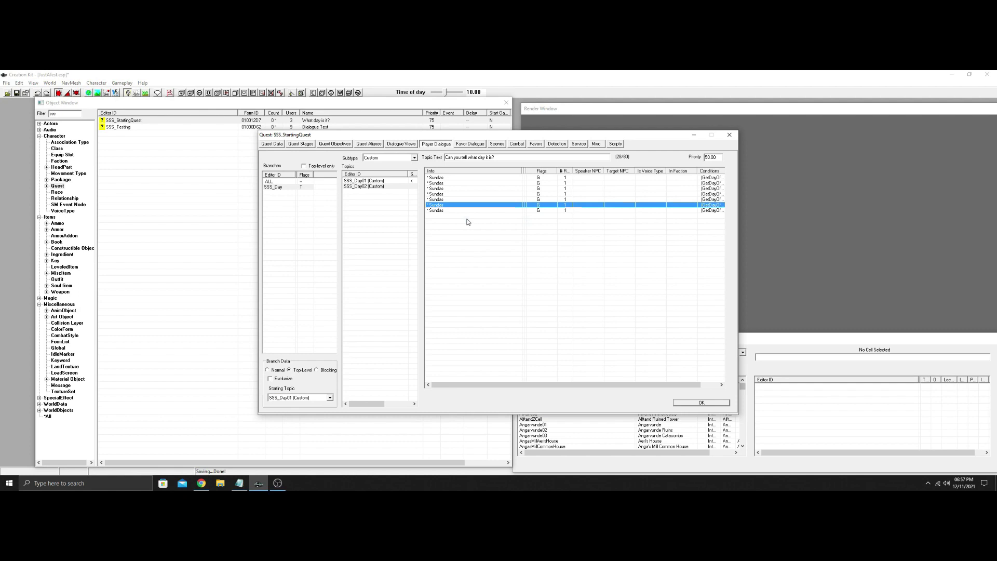
Copy the word Morndas from the Notepad day list.
{"action": "left_click", "coordinate": [241, 483]}
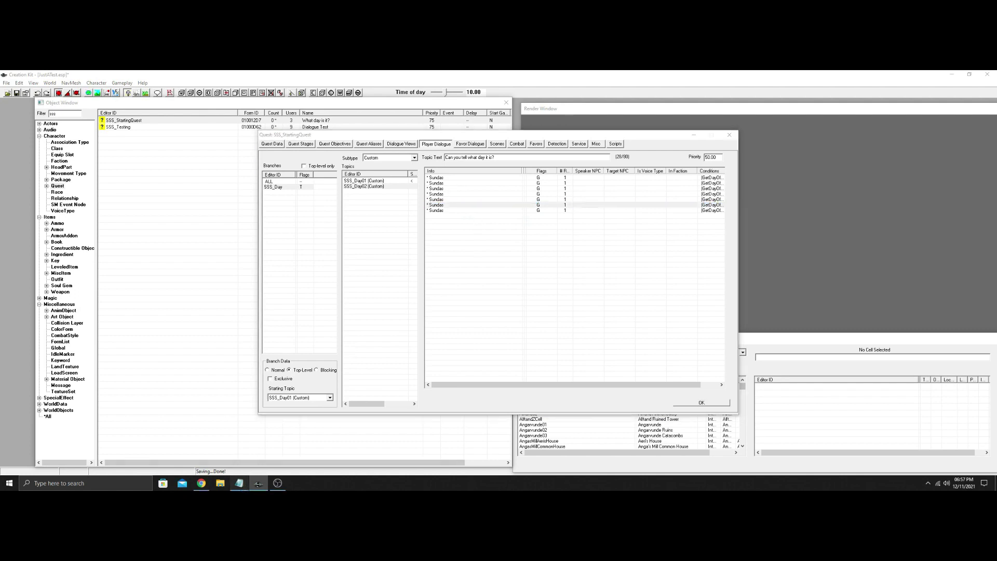
{"action": "left_click_drag", "start_coordinate": [816, 150], "coordinate": [800, 150]}
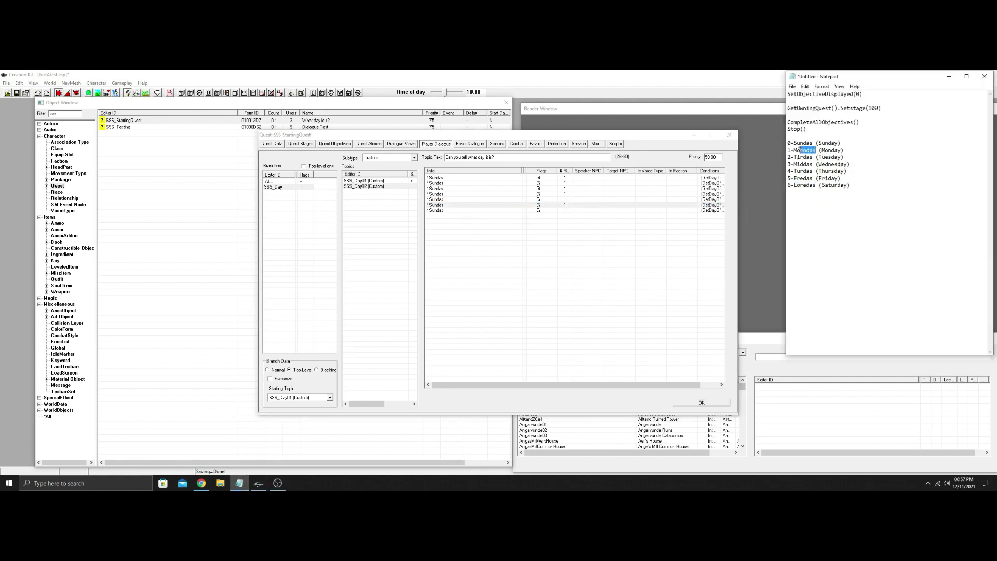
{"action": "right_click", "coordinate": [796, 149]}
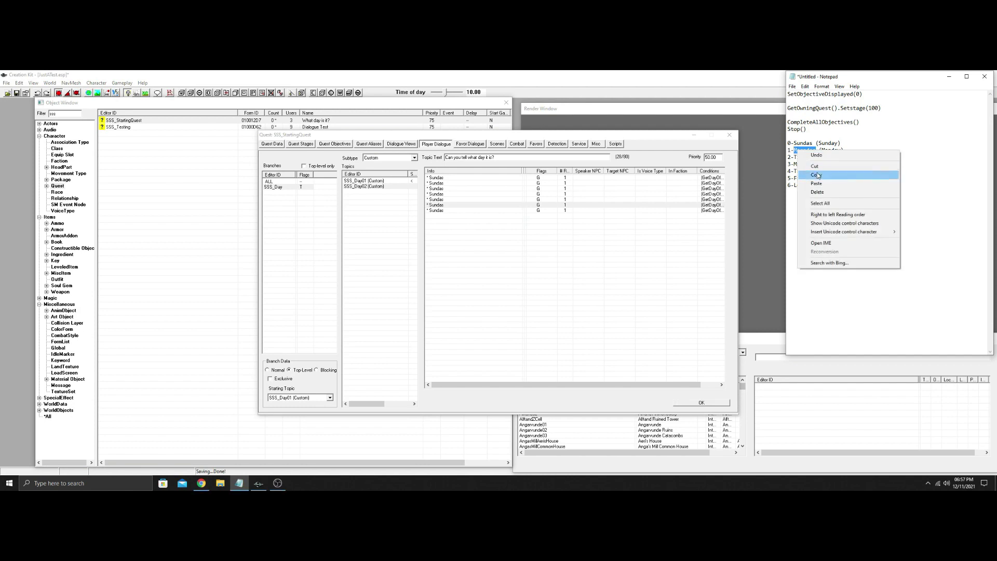
{"action": "left_click", "coordinate": [820, 177]}
Change the second entry's response to Morndas with GetDayOfWeek value 1, and save.
{"action": "left_click", "coordinate": [455, 186]}
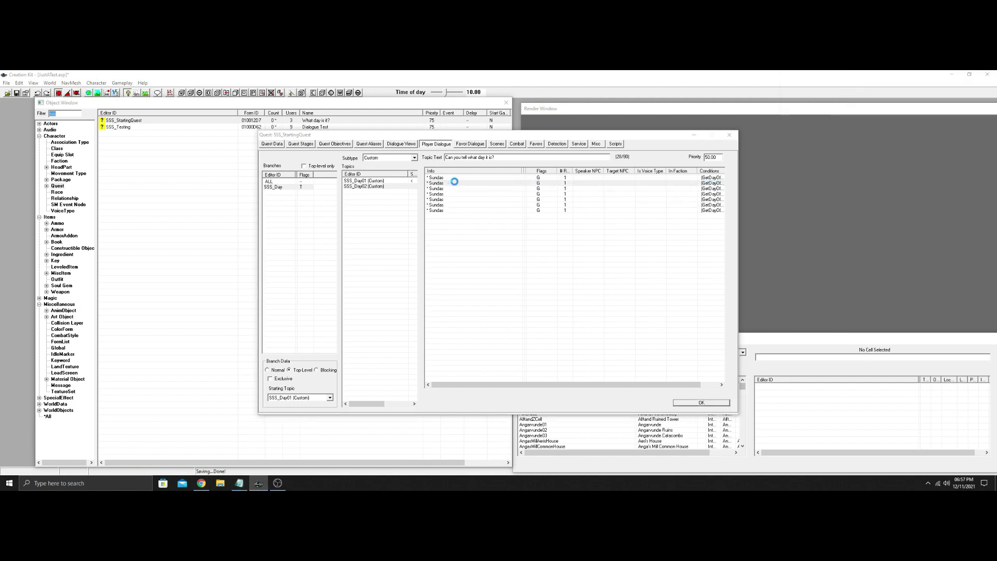
{"action": "double_click", "coordinate": [454, 180]}
{"action": "double_click", "coordinate": [368, 186]}
{"action": "type", "text": "Morndas"}
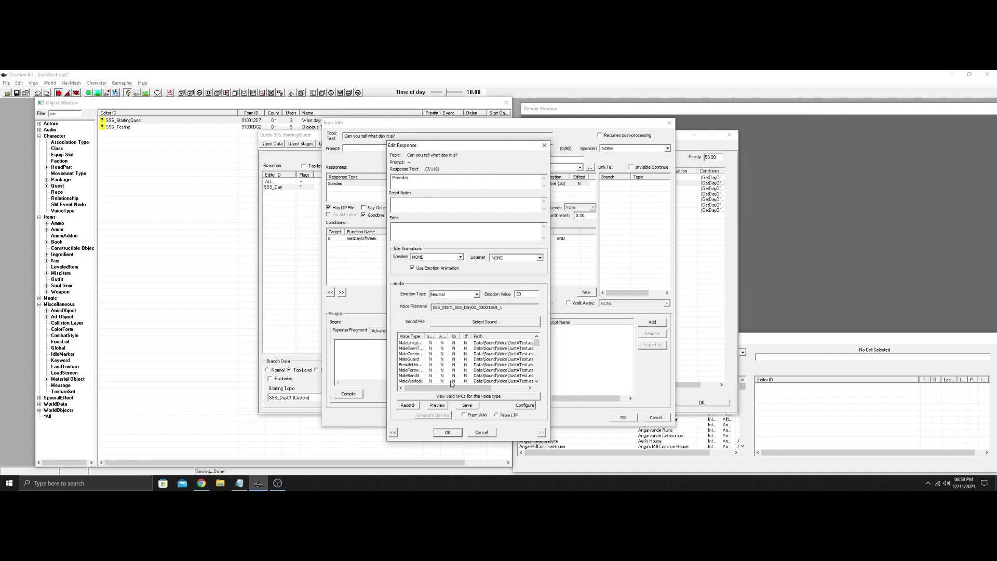
{"action": "left_click", "coordinate": [446, 432]}
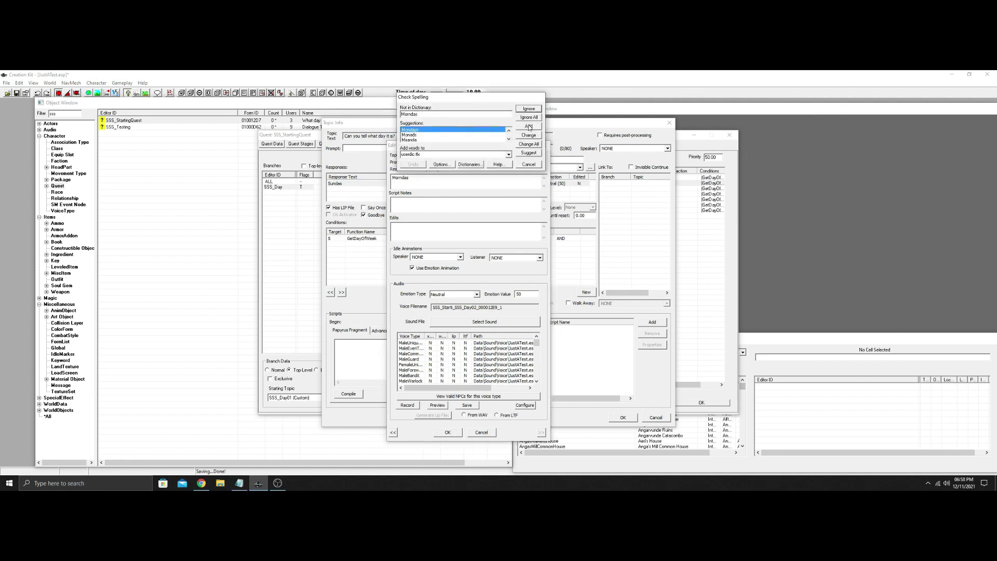
{"action": "left_click", "coordinate": [529, 109]}
{"action": "left_click", "coordinate": [446, 432]}
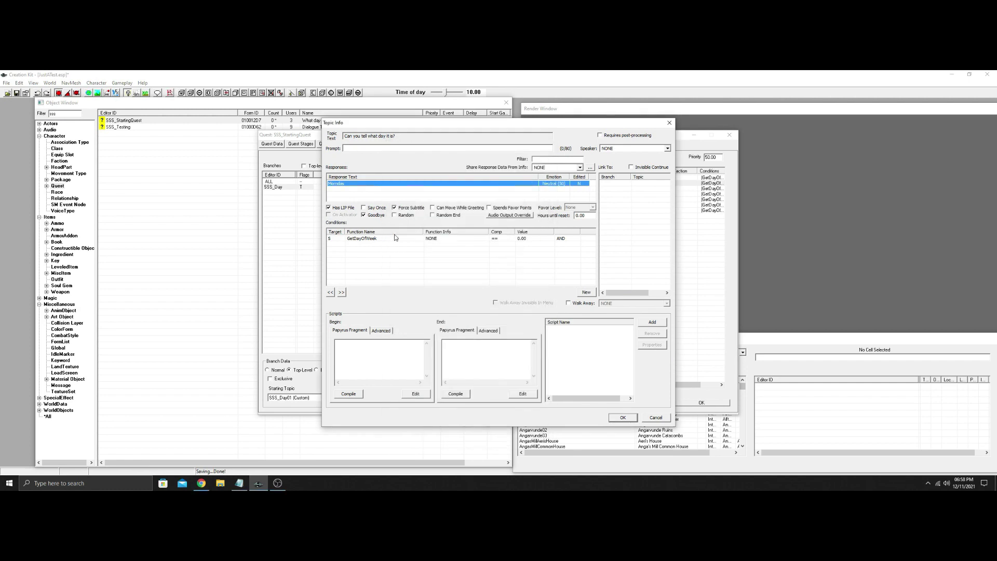
{"action": "double_click", "coordinate": [420, 239]}
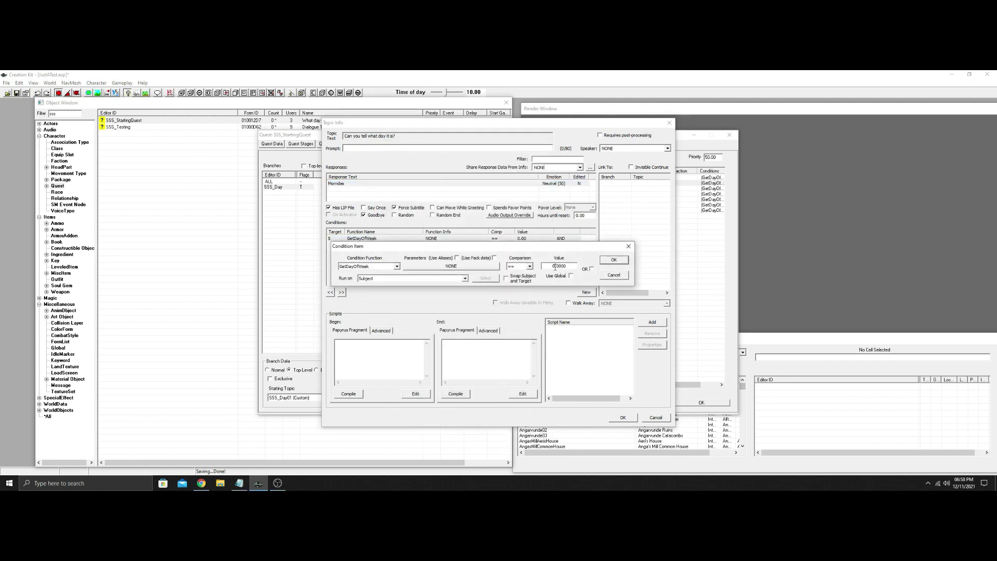
{"action": "key", "text": "Delete"}
{"action": "left_click", "coordinate": [614, 260]}
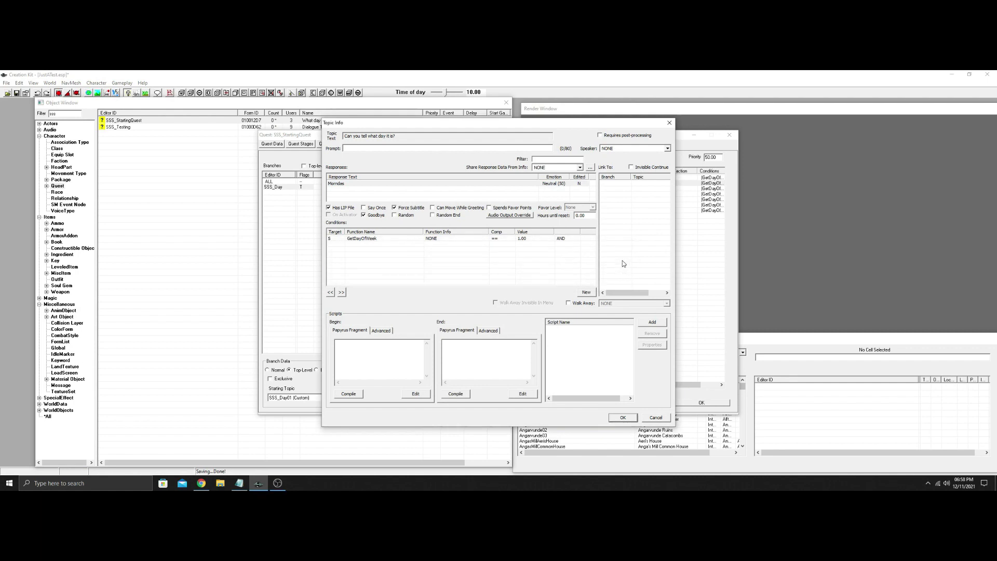
{"action": "left_click", "coordinate": [624, 419]}
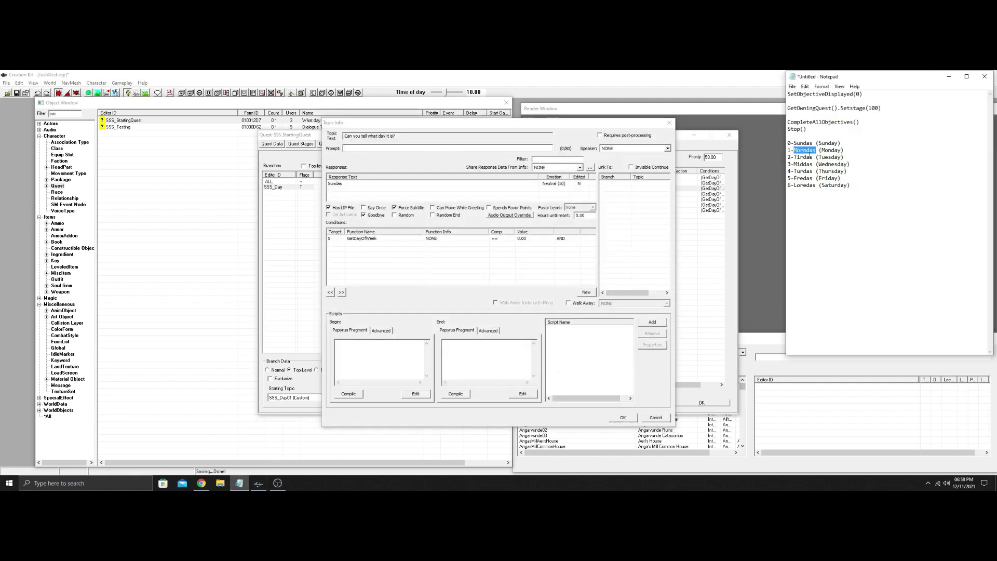
Copy Tirdas from the notes and paste it as the third entry's response.
{"action": "left_click_drag", "start_coordinate": [814, 157], "coordinate": [796, 157]}
{"action": "right_click", "coordinate": [802, 157]}
{"action": "left_click", "coordinate": [826, 184]}
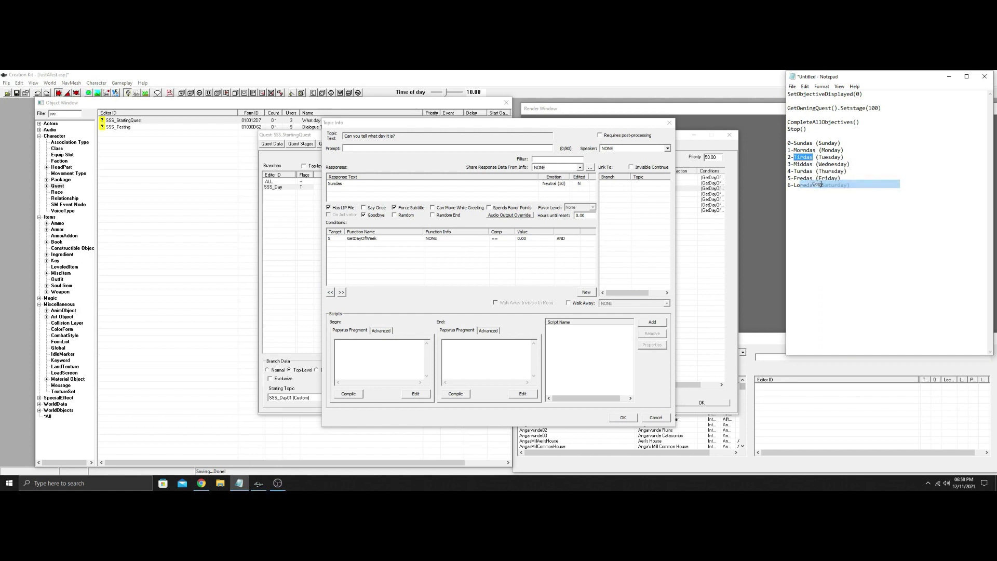
{"action": "double_click", "coordinate": [364, 185]}
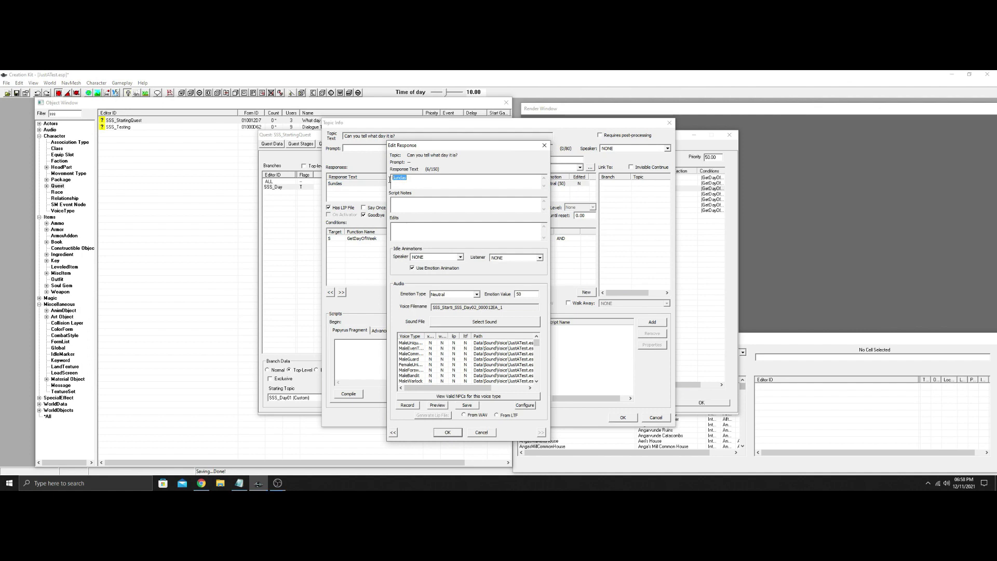
{"action": "key", "text": "ctrl+v"}
{"action": "left_click", "coordinate": [448, 433]}
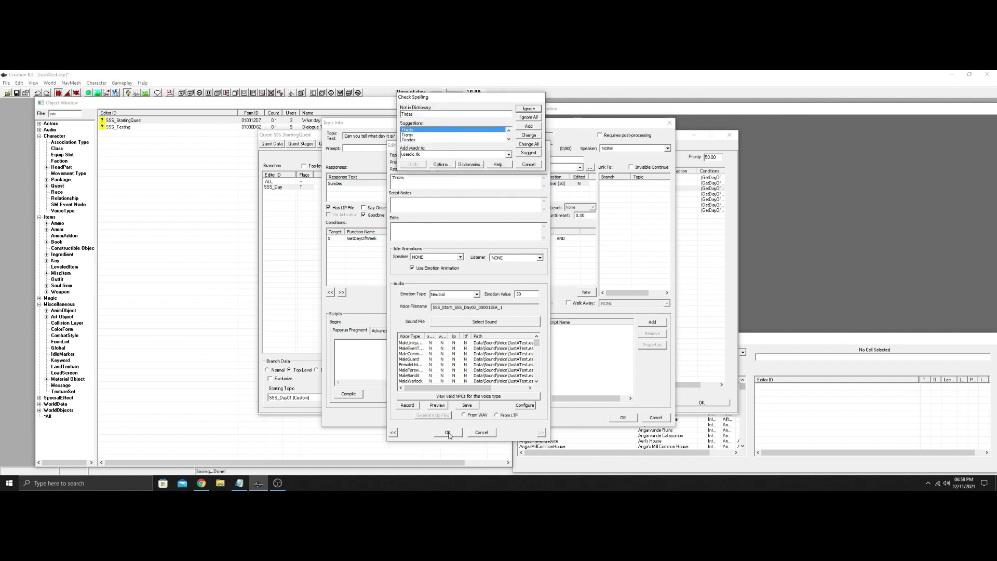
{"action": "left_click", "coordinate": [529, 108]}
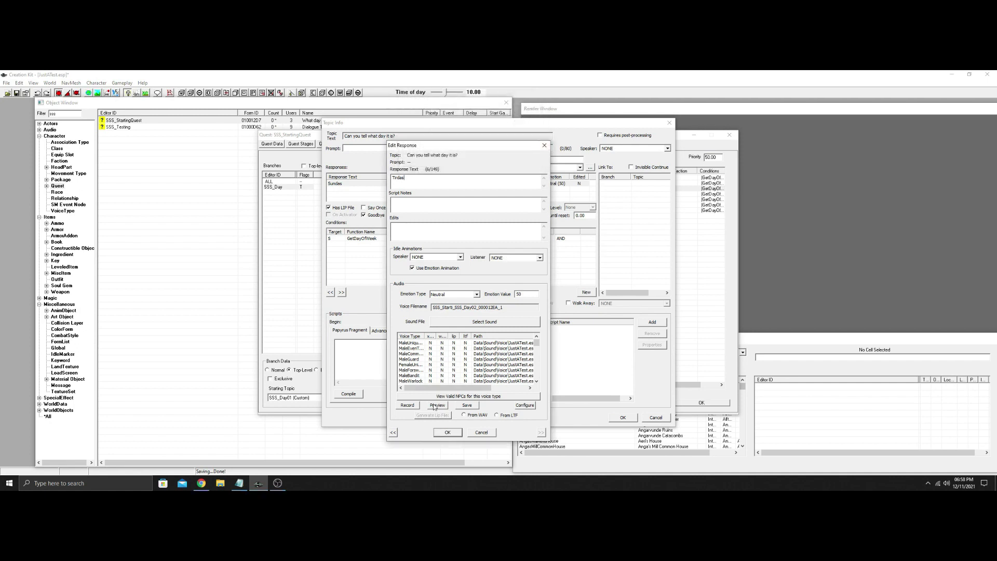
{"action": "left_click", "coordinate": [449, 432]}
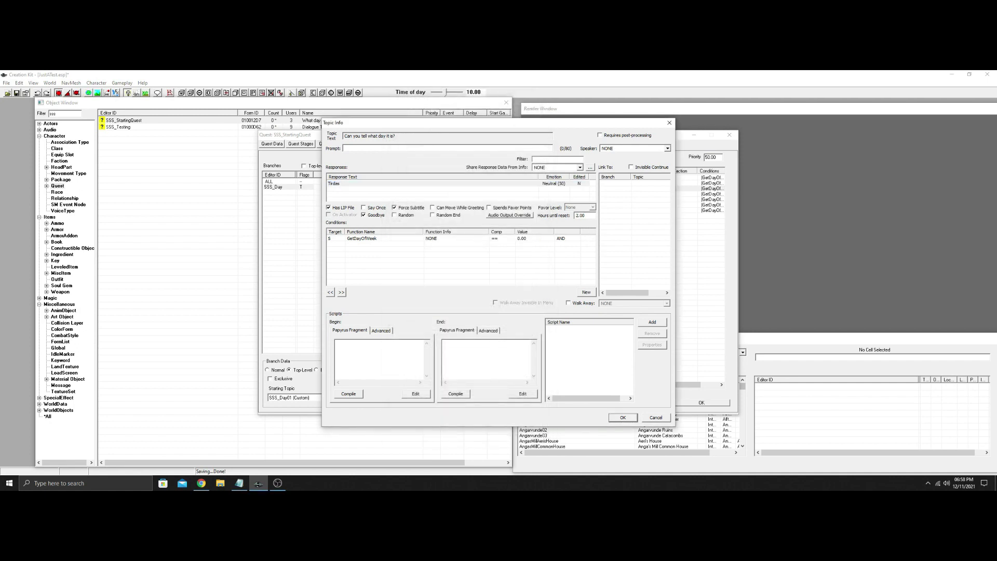
Save the Tirdas info, then change the fourth entry's response to Middas and save.
{"action": "left_click", "coordinate": [622, 417]}
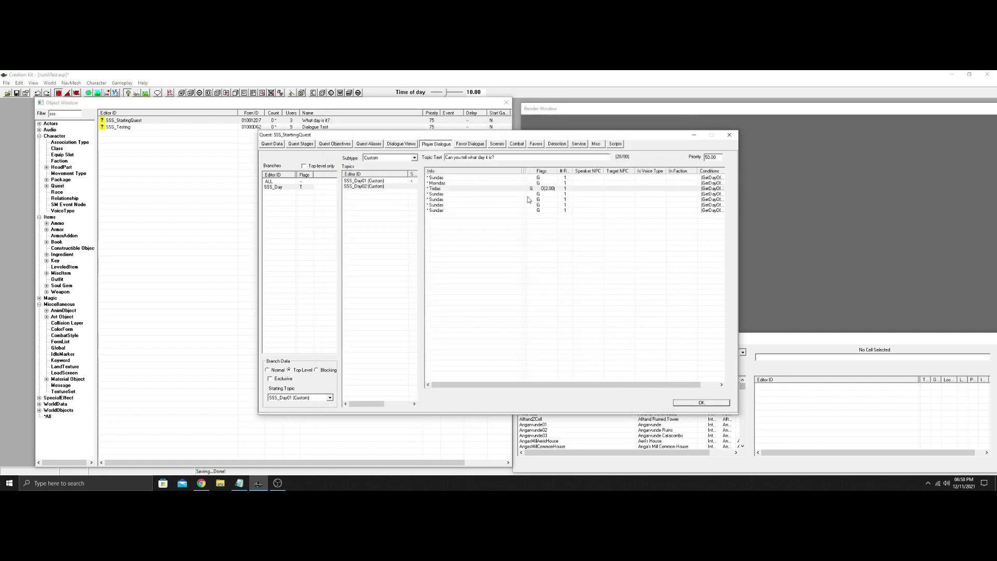
{"action": "double_click", "coordinate": [467, 194]}
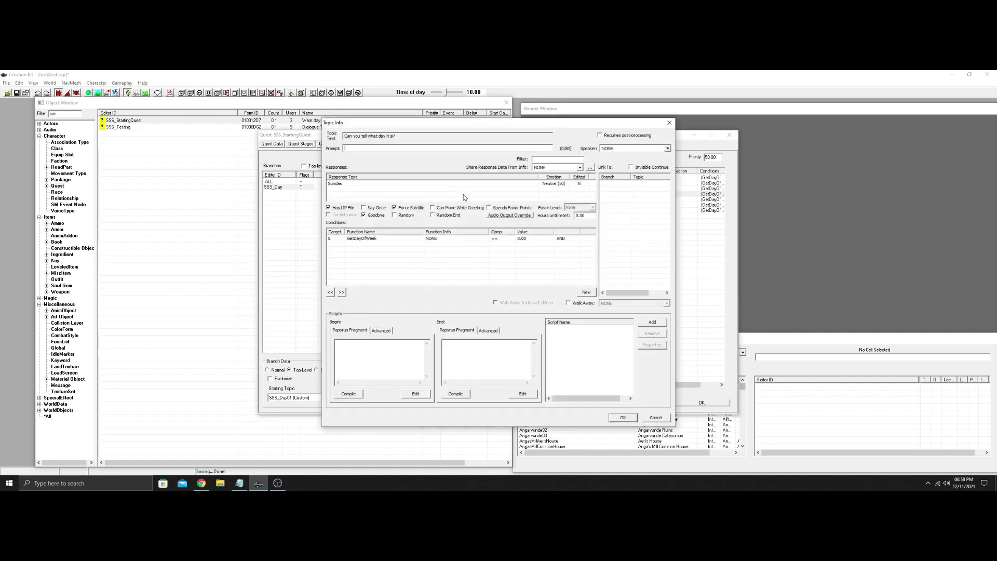
{"action": "left_click", "coordinate": [250, 483]}
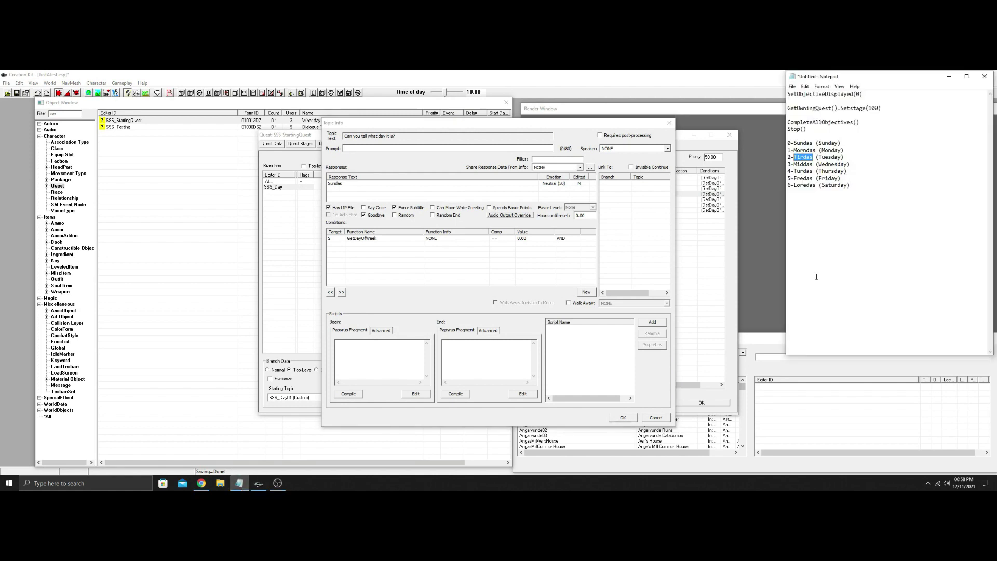
{"action": "left_click_drag", "start_coordinate": [814, 167], "coordinate": [800, 165]}
{"action": "right_click", "coordinate": [798, 164]}
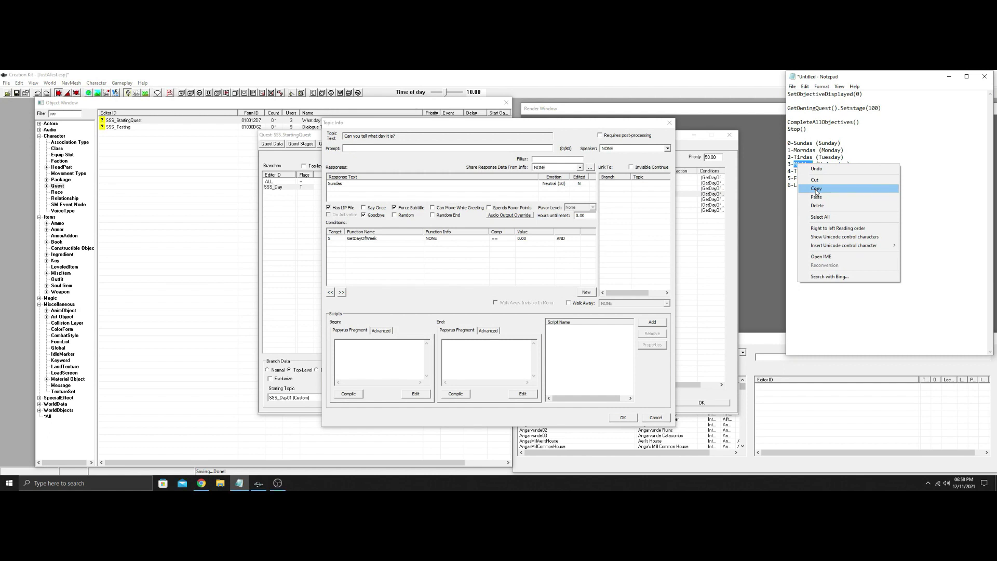
{"action": "left_click", "coordinate": [816, 188]}
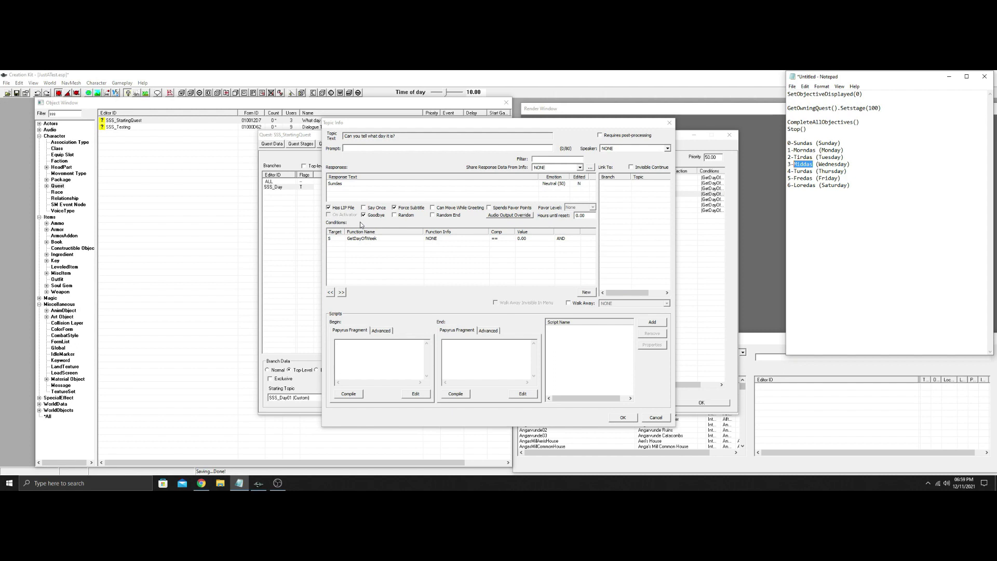
{"action": "left_click", "coordinate": [353, 186]}
{"action": "double_click", "coordinate": [353, 186]}
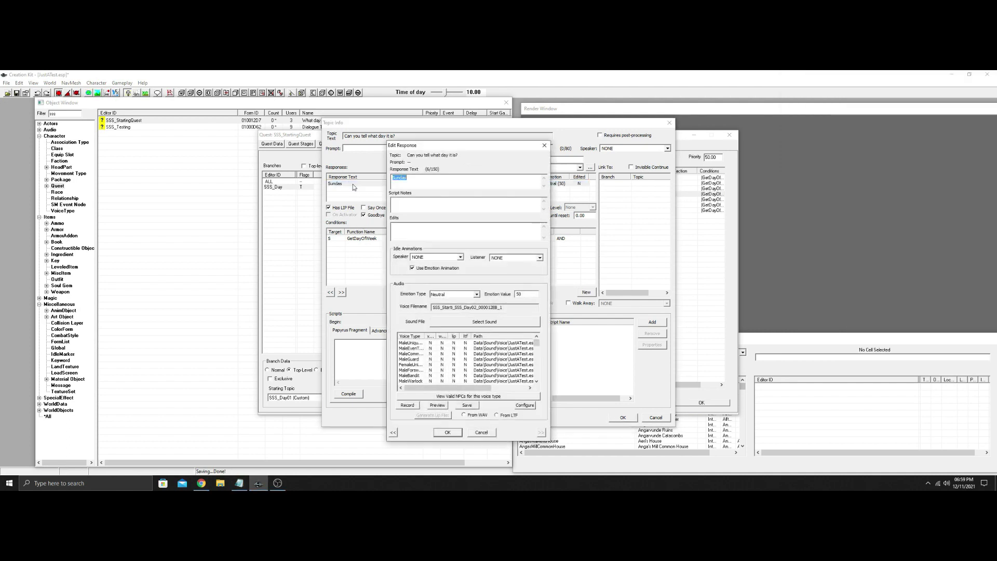
{"action": "key", "text": "ctrl+v"}
{"action": "left_click", "coordinate": [447, 432]}
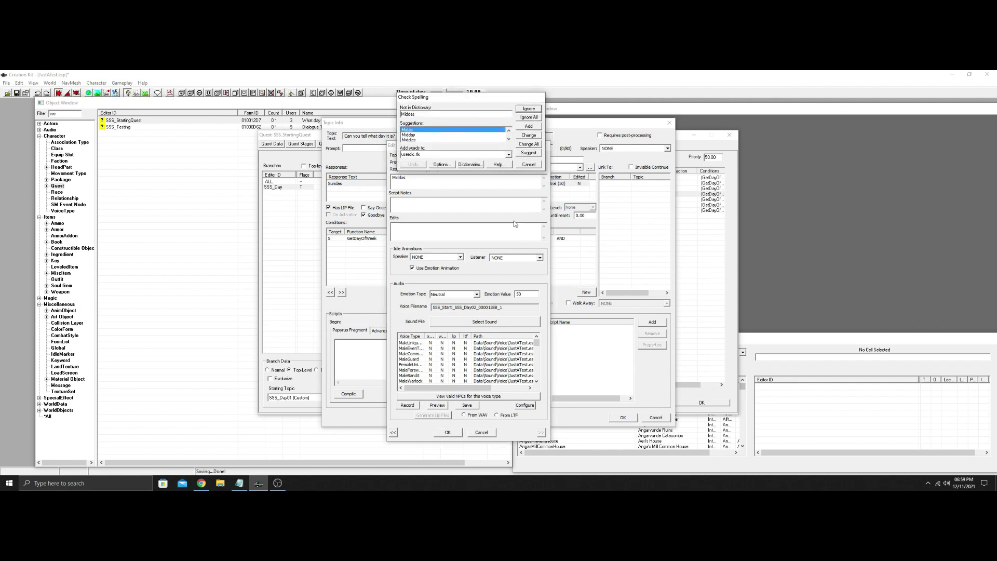
{"action": "left_click", "coordinate": [529, 110]}
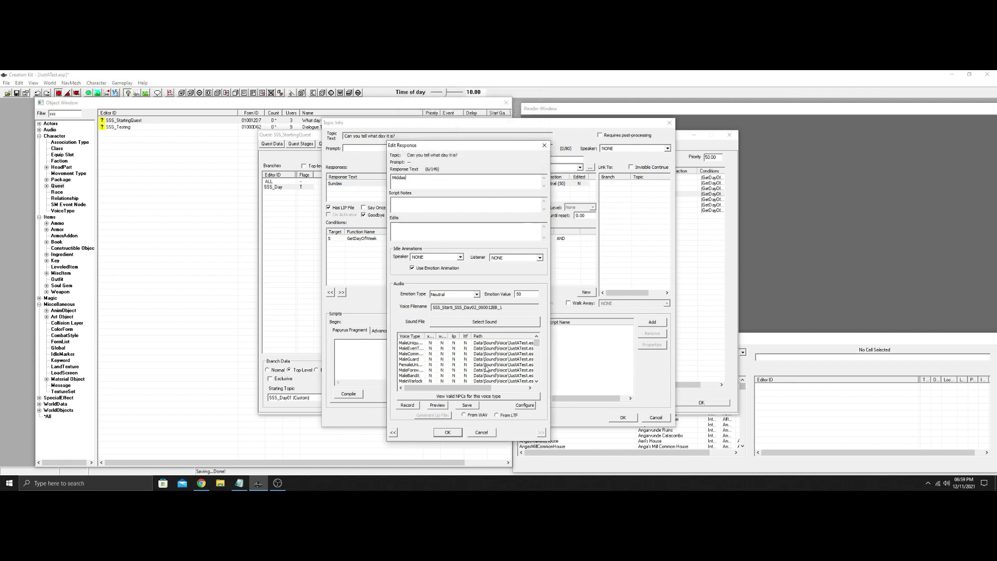
{"action": "left_click", "coordinate": [449, 433]}
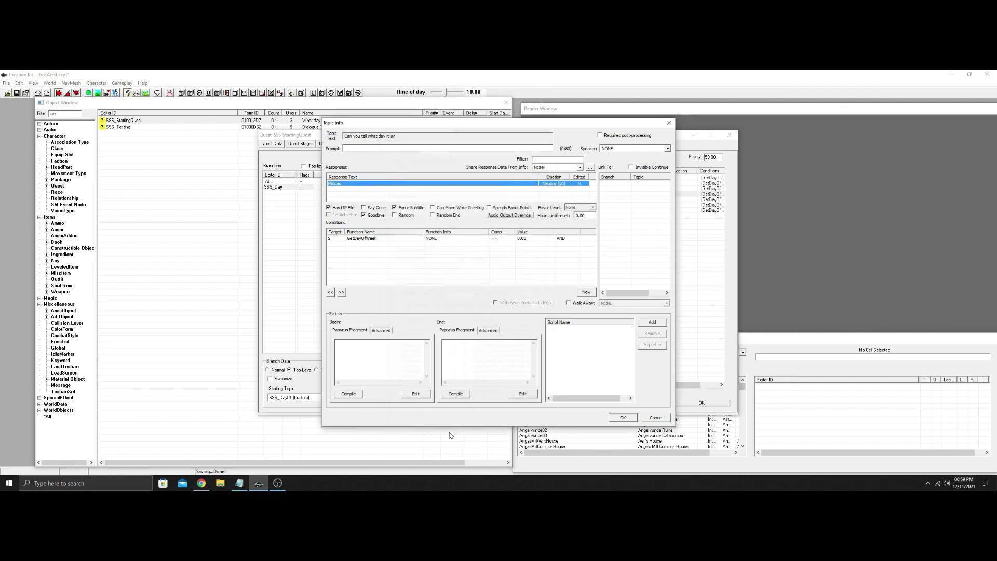
{"action": "left_click", "coordinate": [622, 418]}
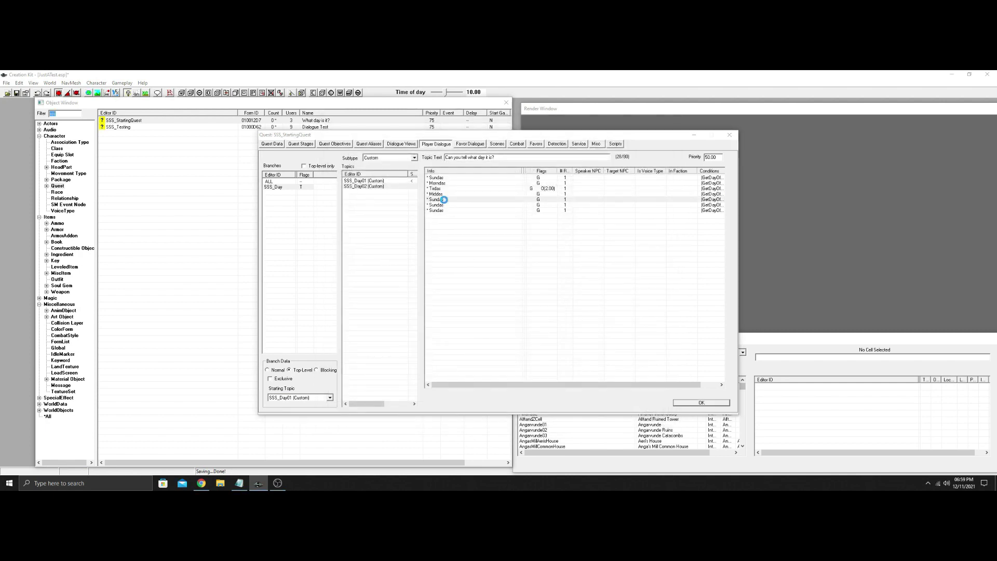
Change the fifth entry's response to Turdas and save it.
{"action": "double_click", "coordinate": [443, 199]}
{"action": "left_click", "coordinate": [260, 483]}
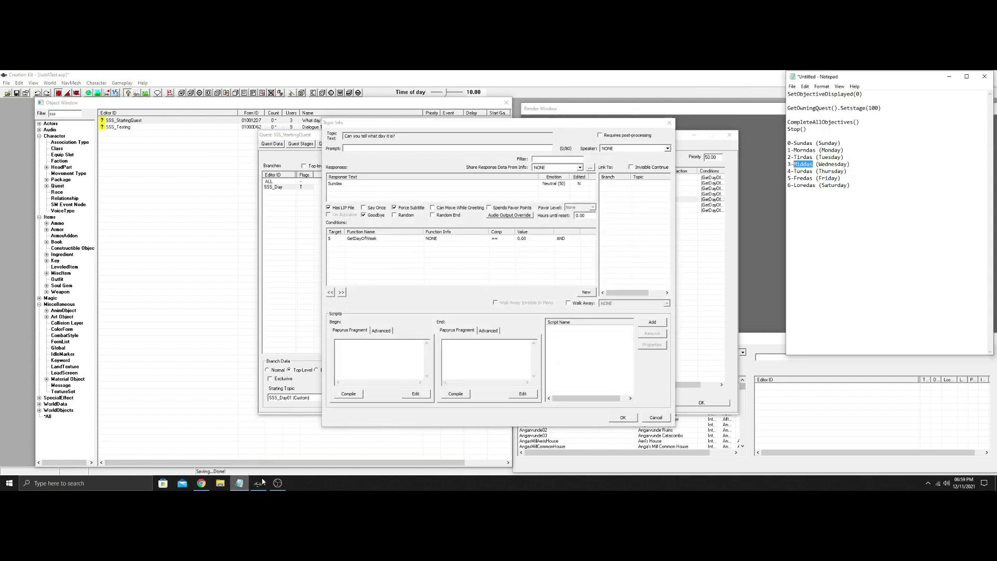
{"action": "double_click", "coordinate": [802, 170]}
{"action": "right_click", "coordinate": [803, 171]}
{"action": "left_click", "coordinate": [816, 196]}
{"action": "left_click", "coordinate": [363, 184]}
{"action": "double_click", "coordinate": [362, 184]}
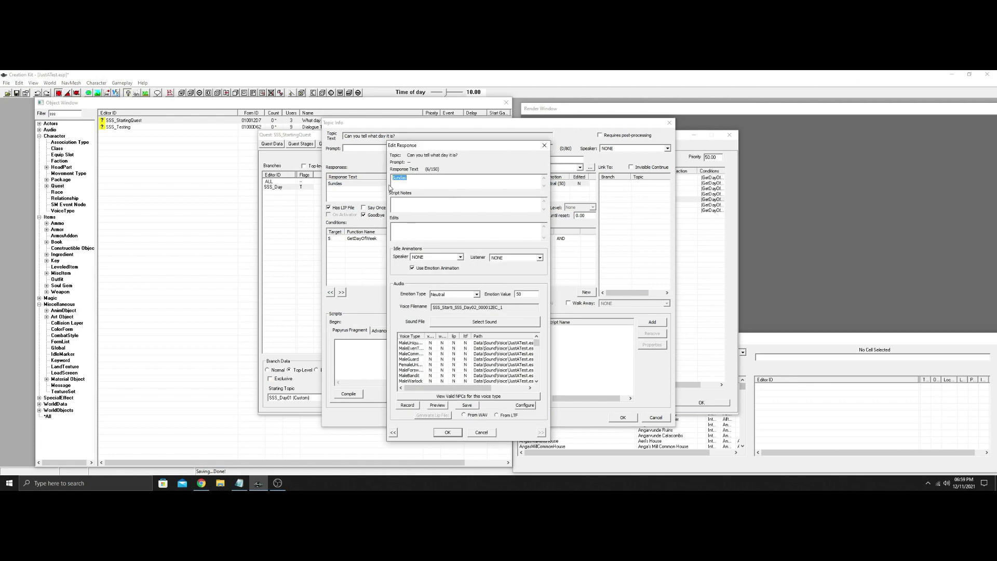
{"action": "key", "text": "ctrl+v"}
{"action": "left_click", "coordinate": [450, 435]}
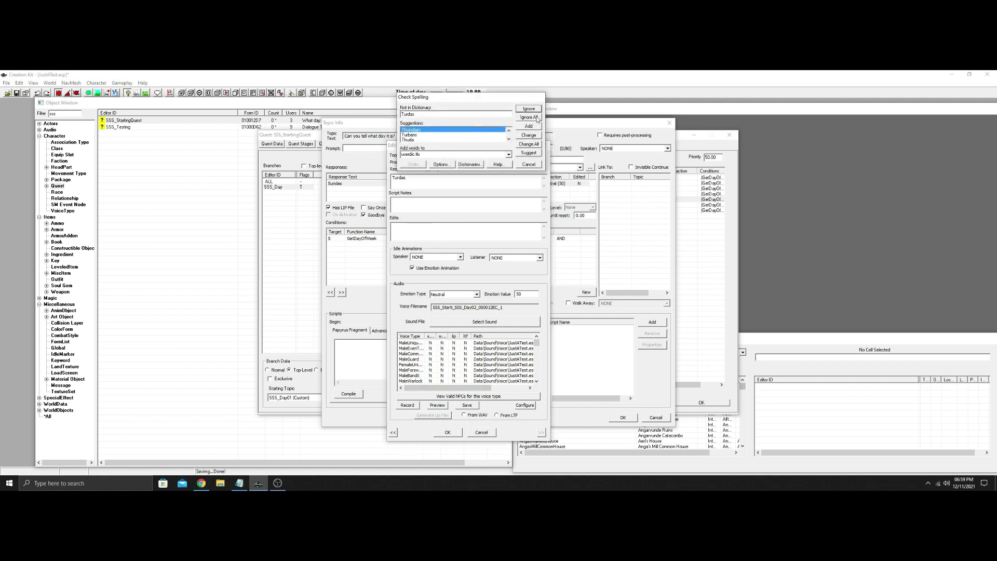
{"action": "left_click", "coordinate": [528, 110]}
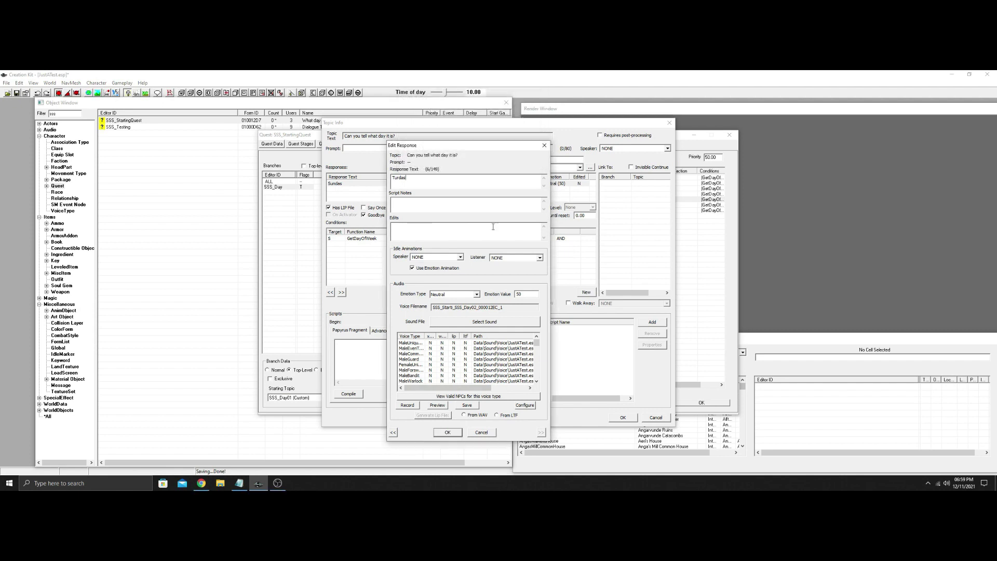
{"action": "left_click", "coordinate": [448, 433]}
{"action": "left_click", "coordinate": [622, 418]}
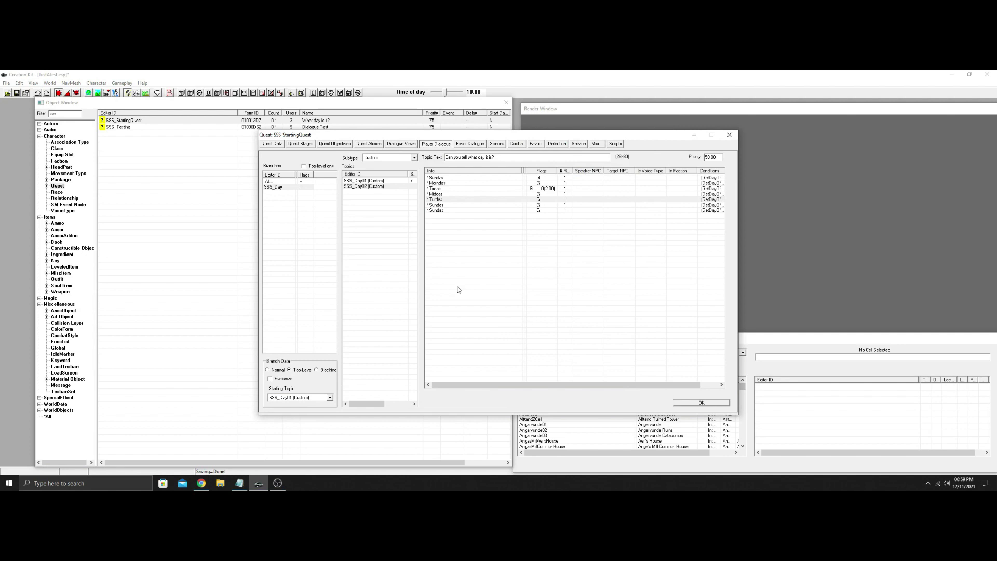
Set the next entry's response to Fredas and save it.
{"action": "double_click", "coordinate": [438, 204]}
{"action": "left_click", "coordinate": [239, 484]}
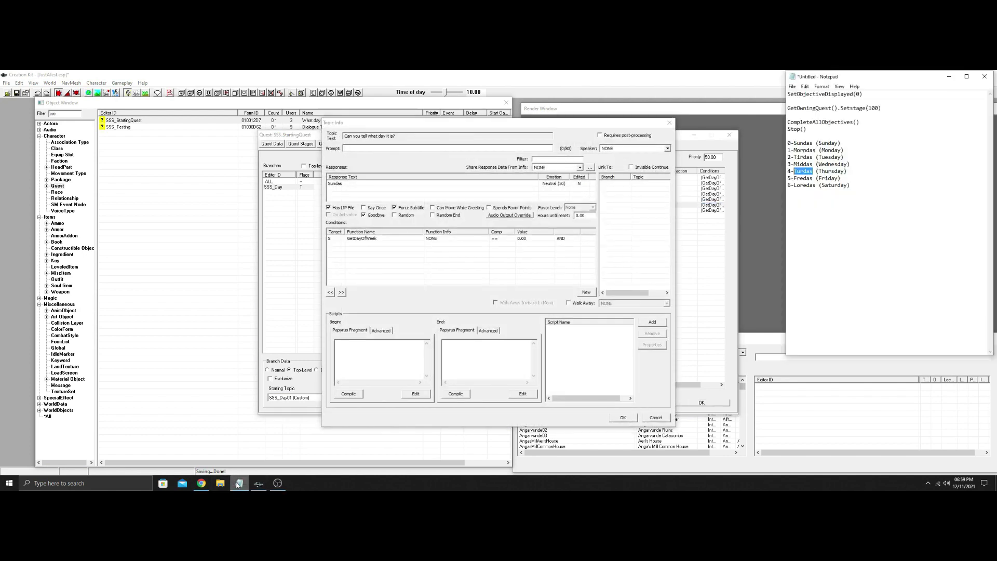
{"action": "left_click_drag", "start_coordinate": [813, 178], "coordinate": [798, 179]}
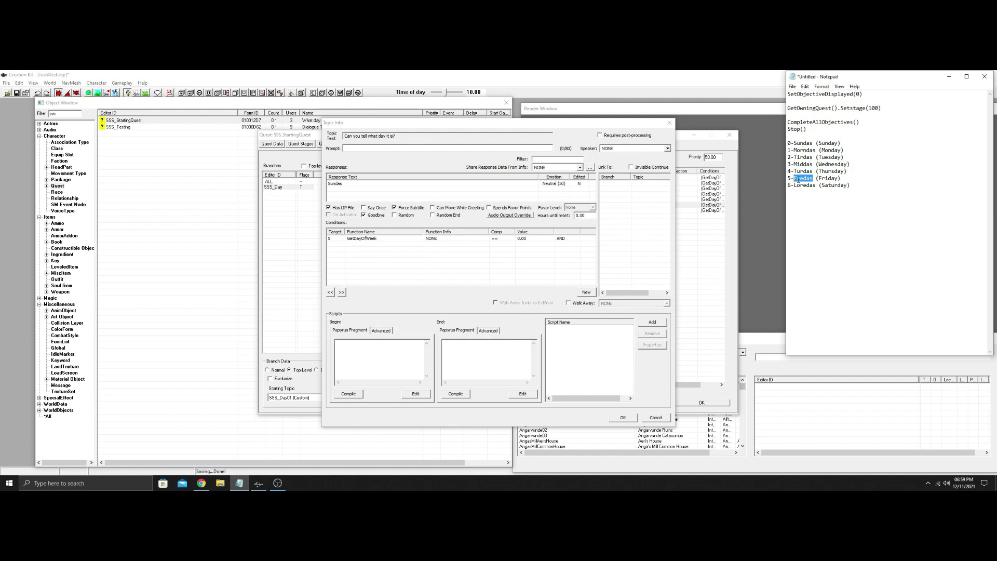
{"action": "right_click", "coordinate": [800, 179]}
{"action": "left_click", "coordinate": [826, 204]}
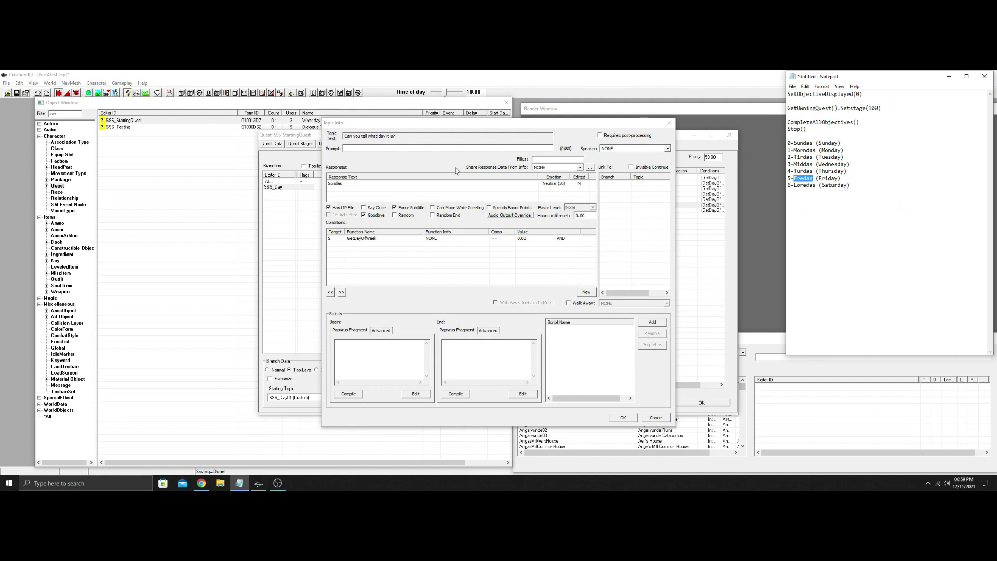
{"action": "double_click", "coordinate": [386, 184]}
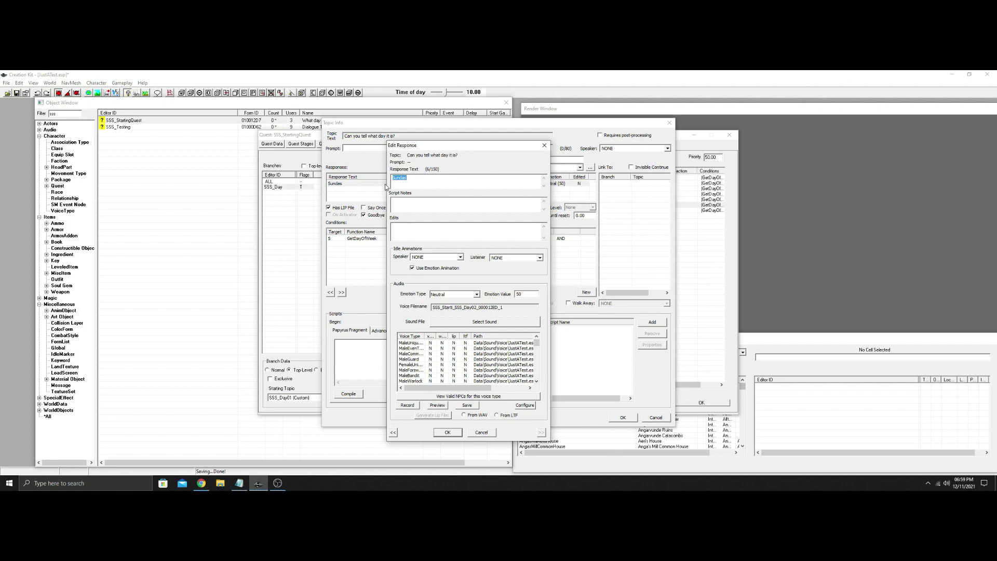
{"action": "left_click", "coordinate": [448, 432]}
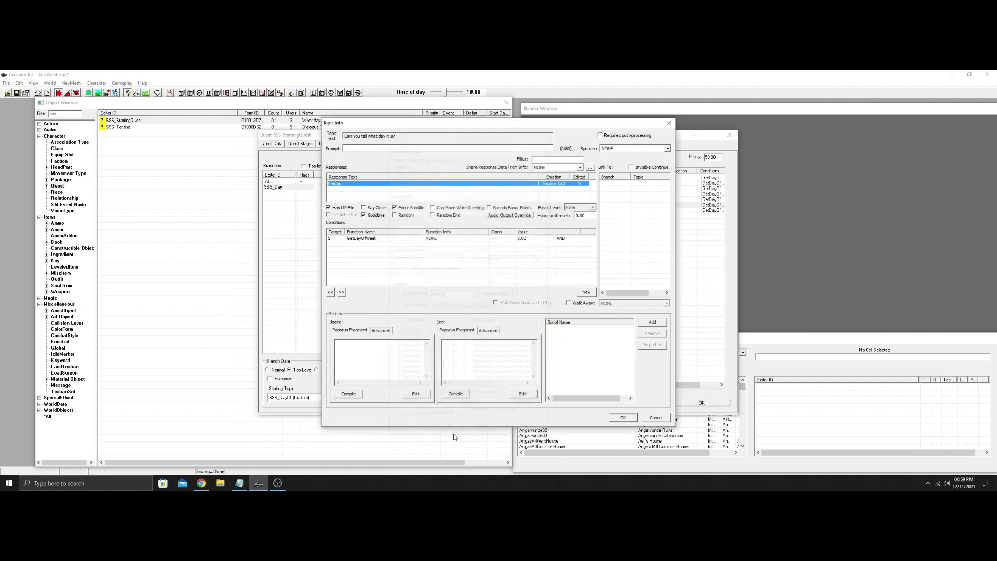
{"action": "left_click", "coordinate": [623, 419]}
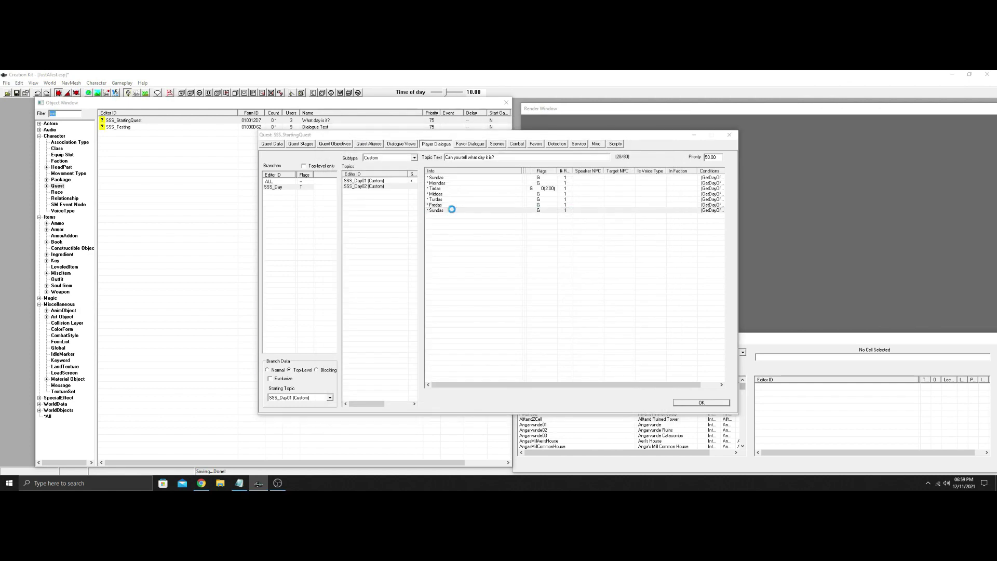
Copy Loredas from the notes and paste it as the seventh entry's response.
{"action": "key", "text": "alt+Tab"}
{"action": "left_click_drag", "start_coordinate": [816, 186], "coordinate": [795, 185]}
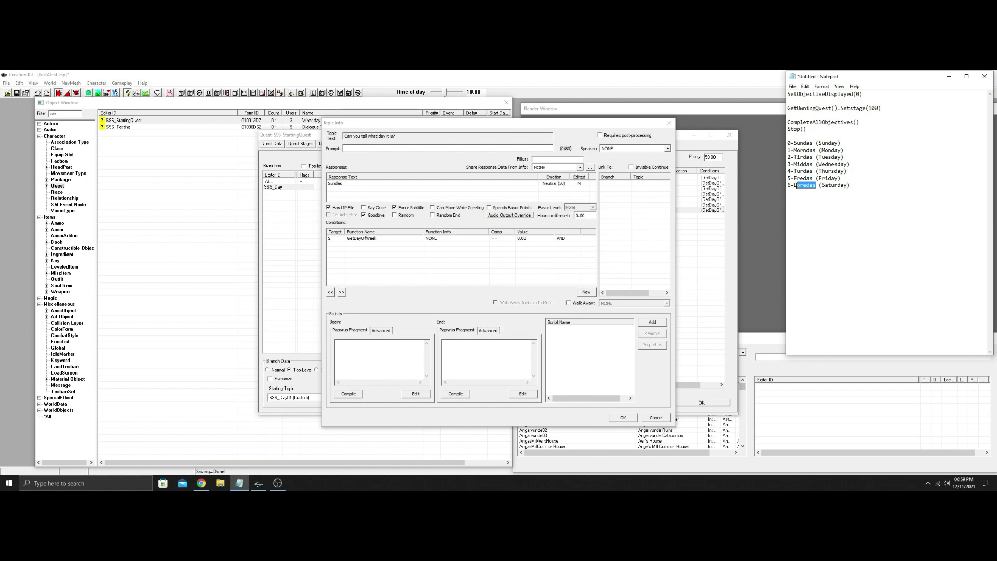
{"action": "right_click", "coordinate": [802, 187]}
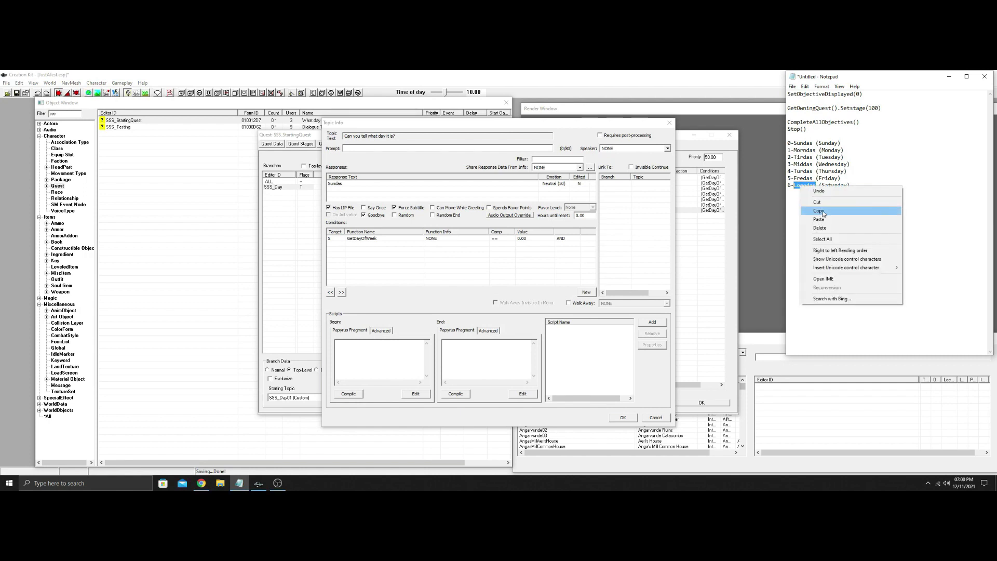
{"action": "left_click", "coordinate": [819, 211]}
{"action": "double_click", "coordinate": [349, 184]}
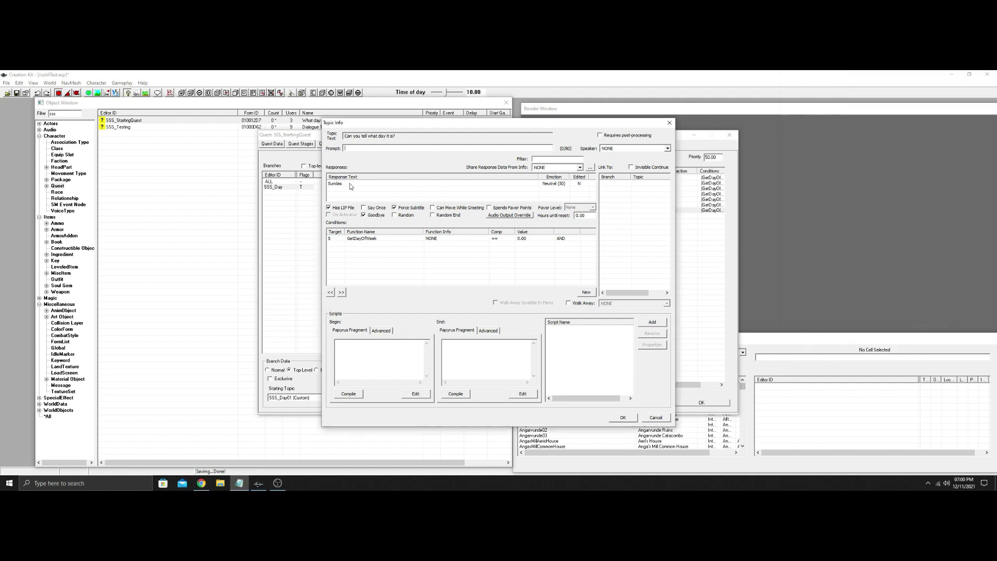
{"action": "double_click", "coordinate": [399, 178]}
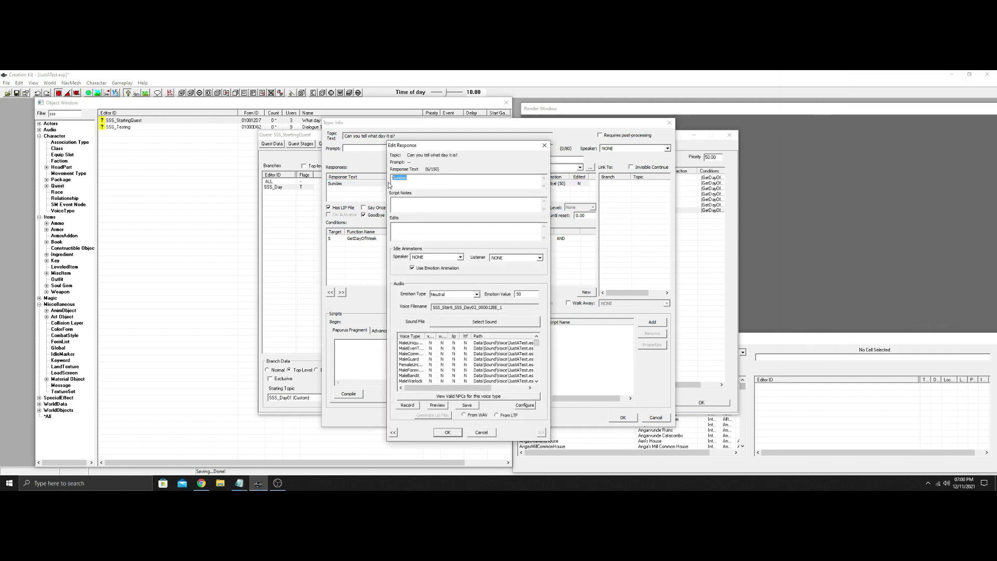
{"action": "key", "text": "ctrl+v"}
{"action": "left_click", "coordinate": [448, 433]}
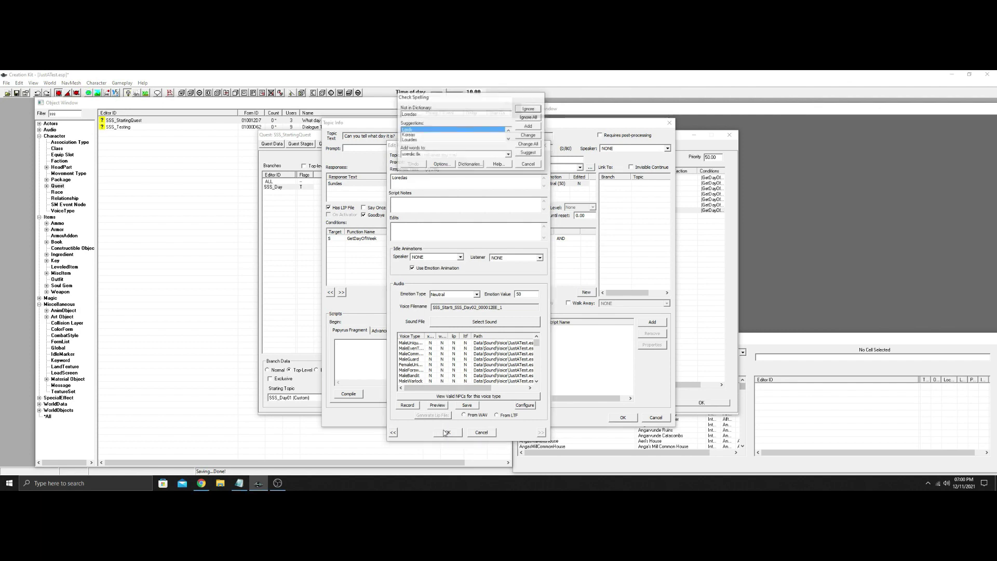
{"action": "left_click", "coordinate": [529, 110]}
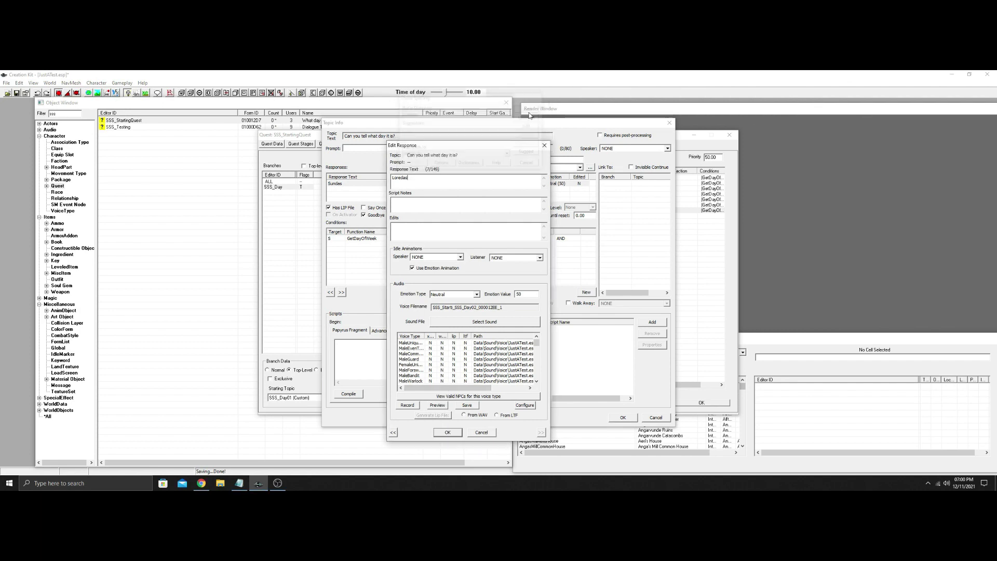
{"action": "left_click", "coordinate": [449, 432]}
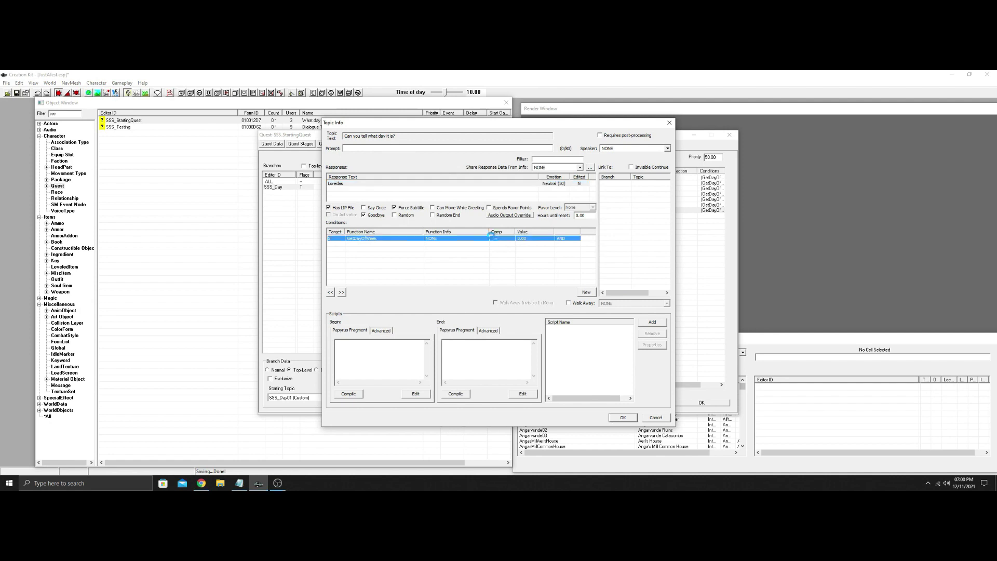
Set the Loredas info's GetDayOfWeek condition value to 6 and close the info.
{"action": "double_click", "coordinate": [492, 239]}
{"action": "left_click", "coordinate": [553, 264]}
{"action": "type", "text": "6.0000"}
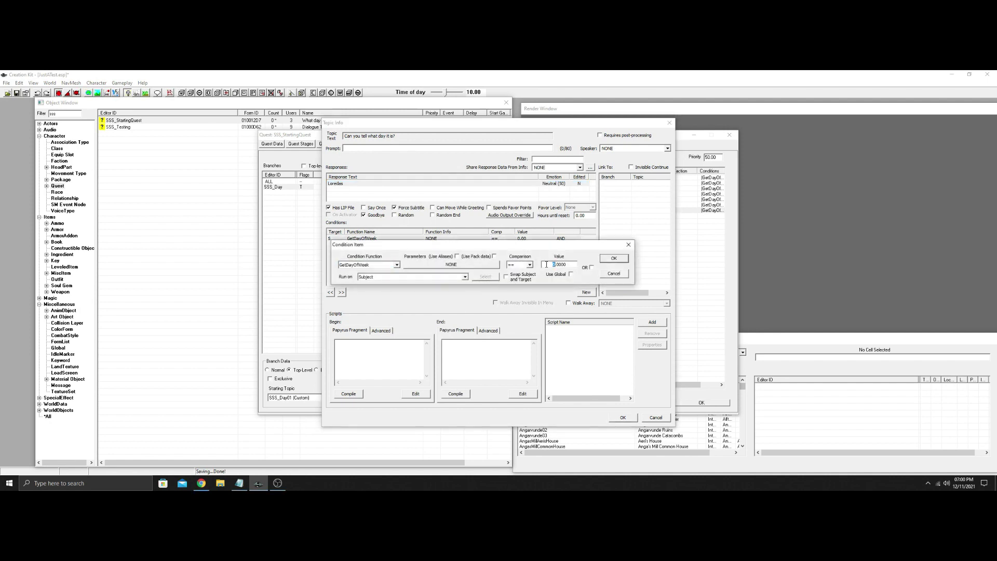
{"action": "left_click", "coordinate": [619, 259]}
{"action": "left_click", "coordinate": [622, 418]}
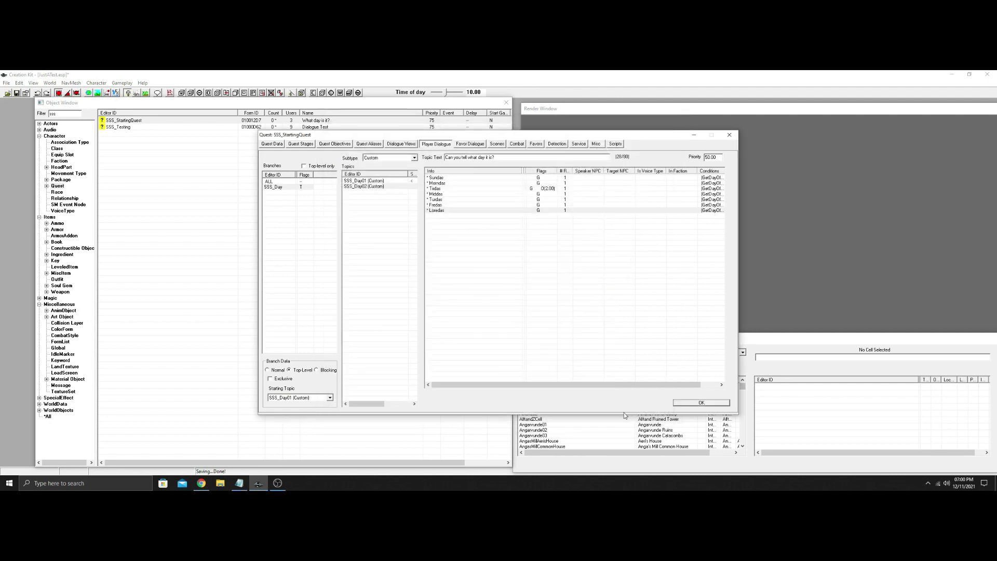
Set the Fredas info's GetDayOfWeek condition value to 5 and close the info.
{"action": "double_click", "coordinate": [548, 204]}
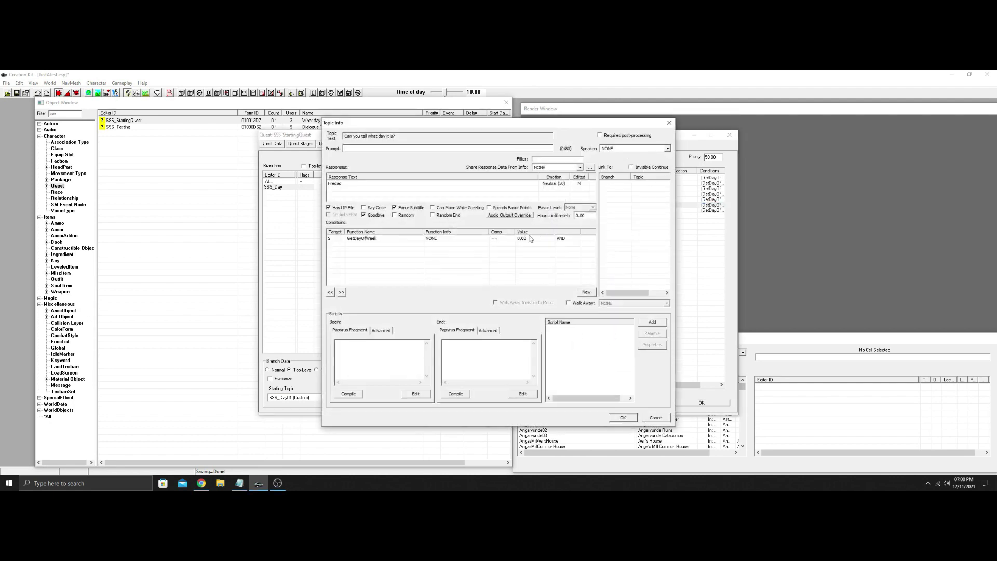
{"action": "double_click", "coordinate": [530, 238]}
{"action": "left_click", "coordinate": [558, 264]}
{"action": "type", "text": "5.0000"}
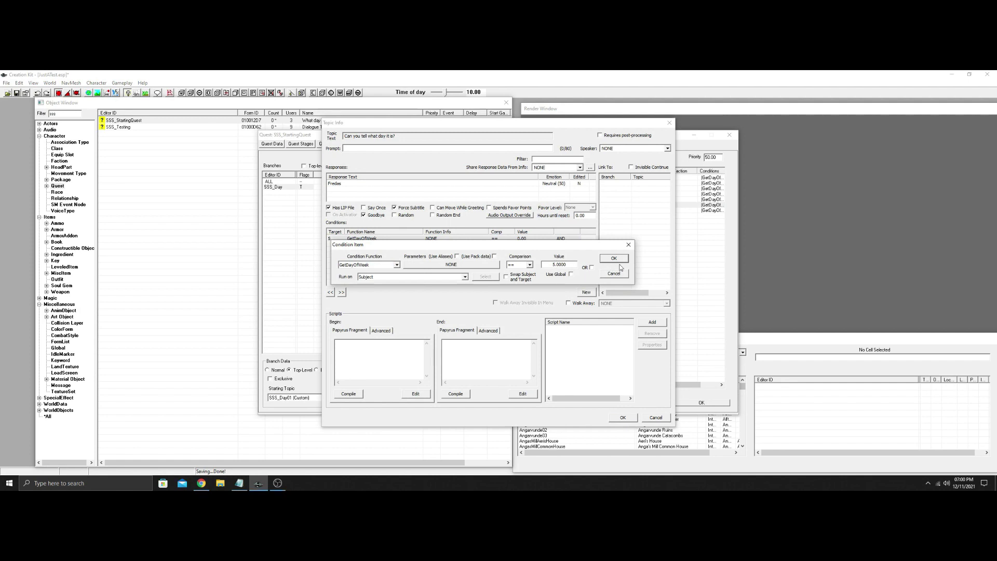
{"action": "left_click", "coordinate": [614, 258]}
{"action": "left_click", "coordinate": [623, 418]}
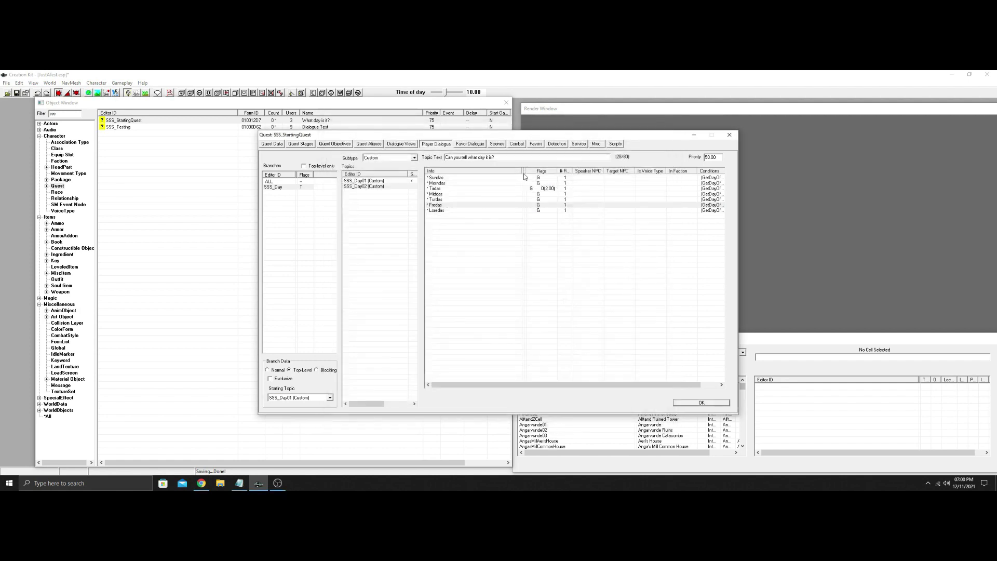
Open the Turdas info and edit its Hours until reset field.
{"action": "left_click", "coordinate": [538, 201]}
{"action": "double_click", "coordinate": [537, 200]}
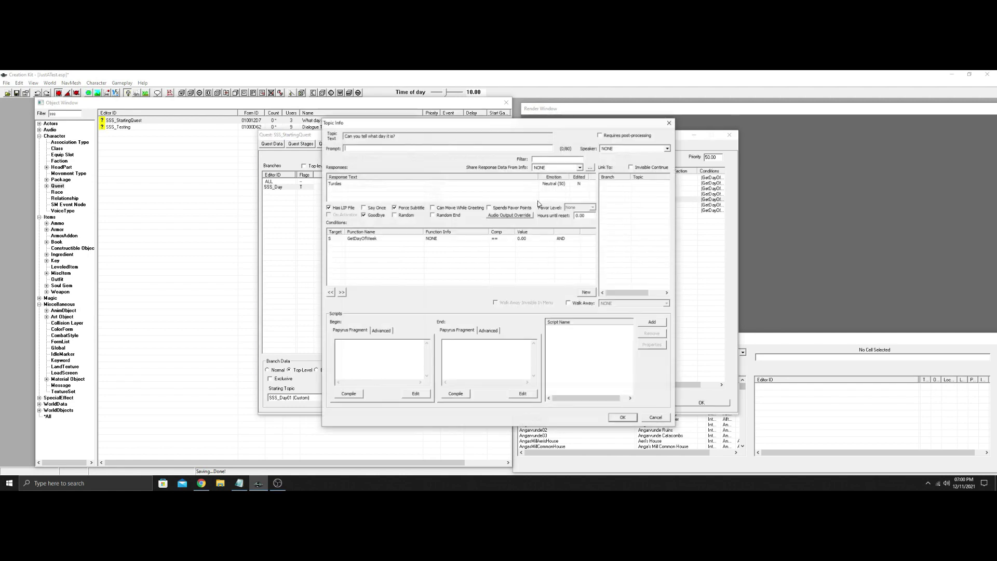
{"action": "left_click", "coordinate": [577, 215]}
{"action": "type", "text": "4"}
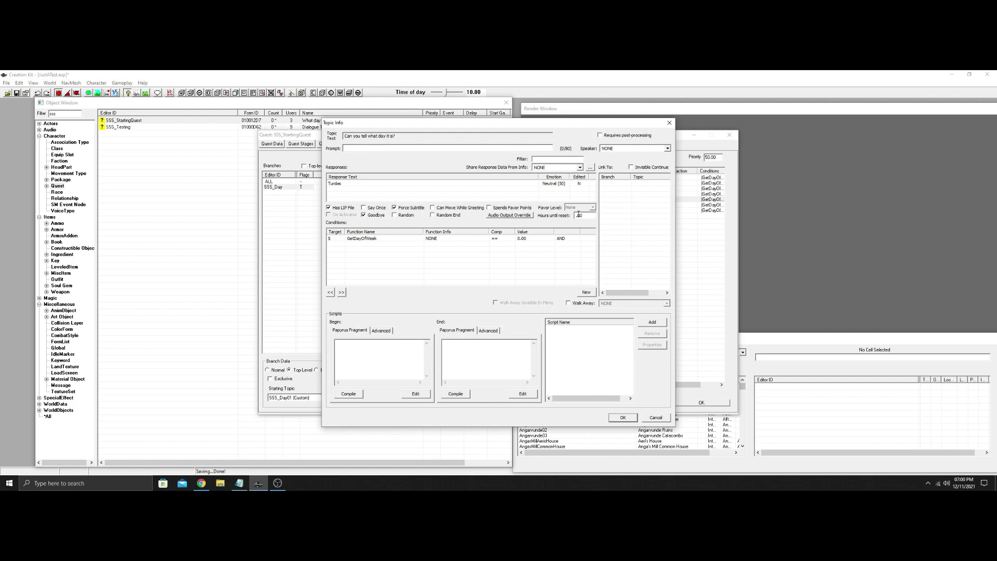
Set the Middas info's GetDayOfWeek condition value to 3.
{"action": "left_click", "coordinate": [623, 418]}
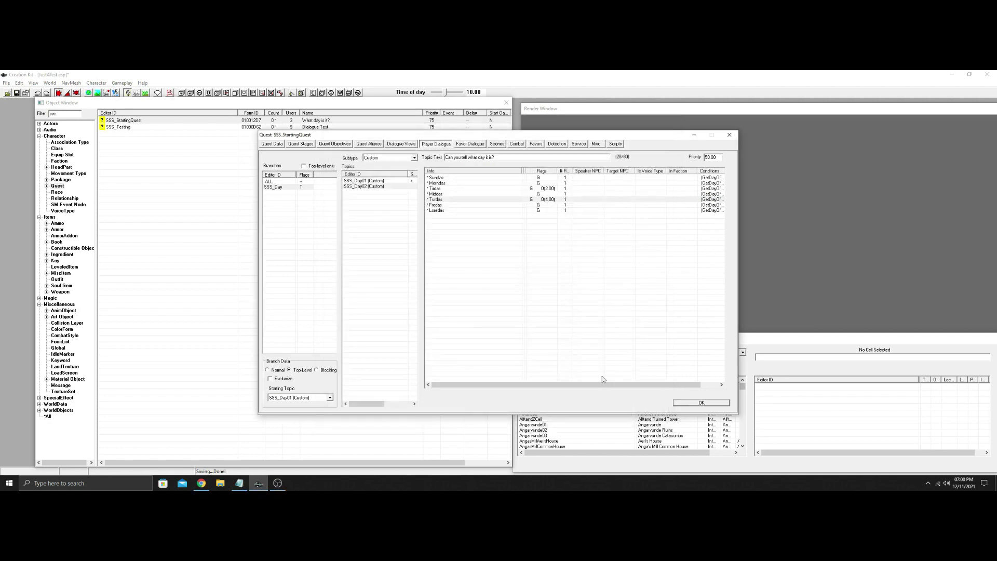
{"action": "left_click", "coordinate": [540, 196]}
{"action": "double_click", "coordinate": [541, 195]}
{"action": "double_click", "coordinate": [516, 239]}
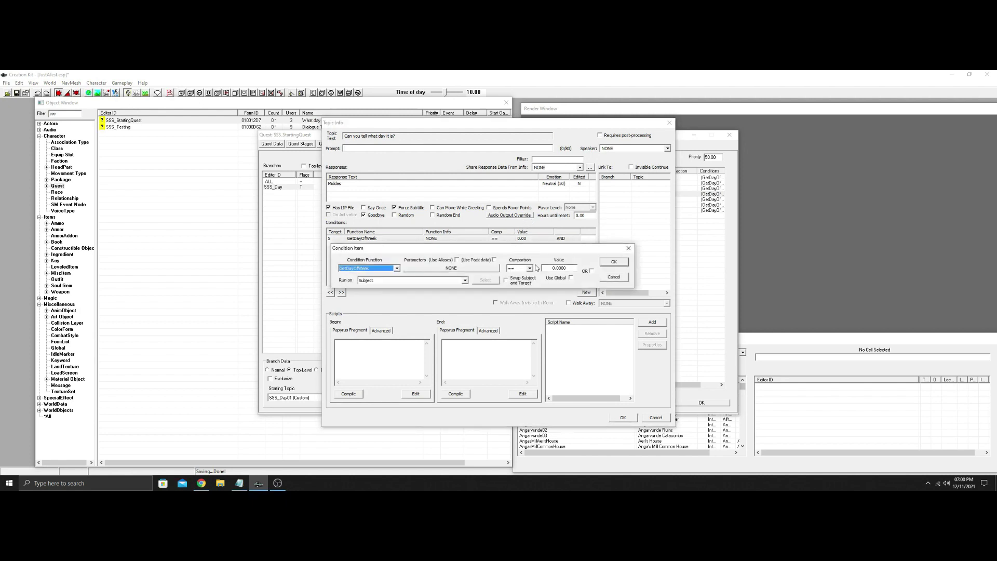
{"action": "left_click", "coordinate": [551, 268]}
{"action": "left_click", "coordinate": [614, 262]}
{"action": "type", "text": "3"}
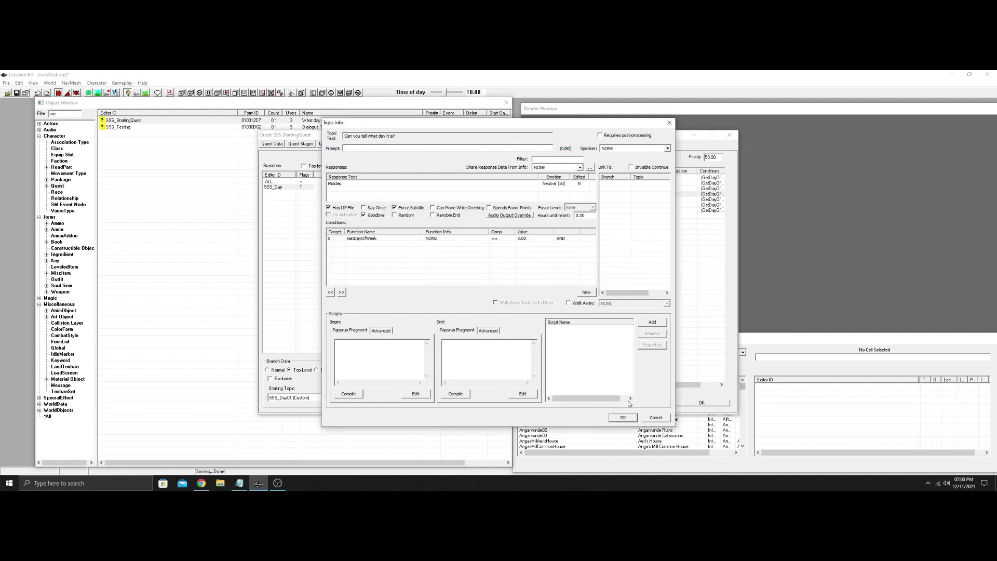
{"action": "left_click", "coordinate": [622, 418]}
Clear Turdas's reset hours to 0 and set its GetDayOfWeek value to 4.
{"action": "left_click", "coordinate": [541, 199]}
{"action": "double_click", "coordinate": [541, 199]}
{"action": "key", "text": "BackSpace"}
{"action": "double_click", "coordinate": [518, 238]}
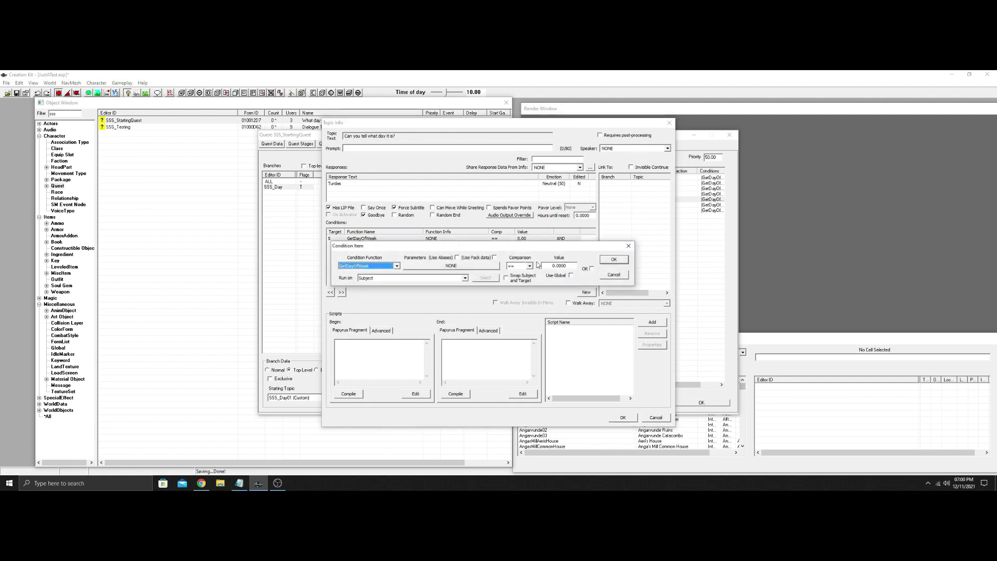
{"action": "left_click", "coordinate": [556, 266]}
{"action": "type", "text": "4"}
{"action": "left_click", "coordinate": [615, 259]}
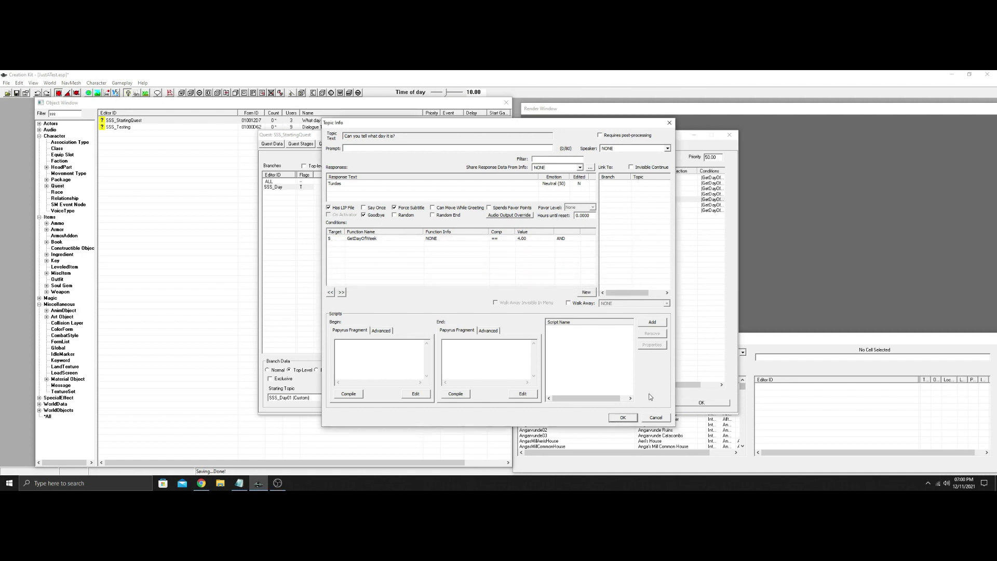
{"action": "left_click", "coordinate": [624, 418]}
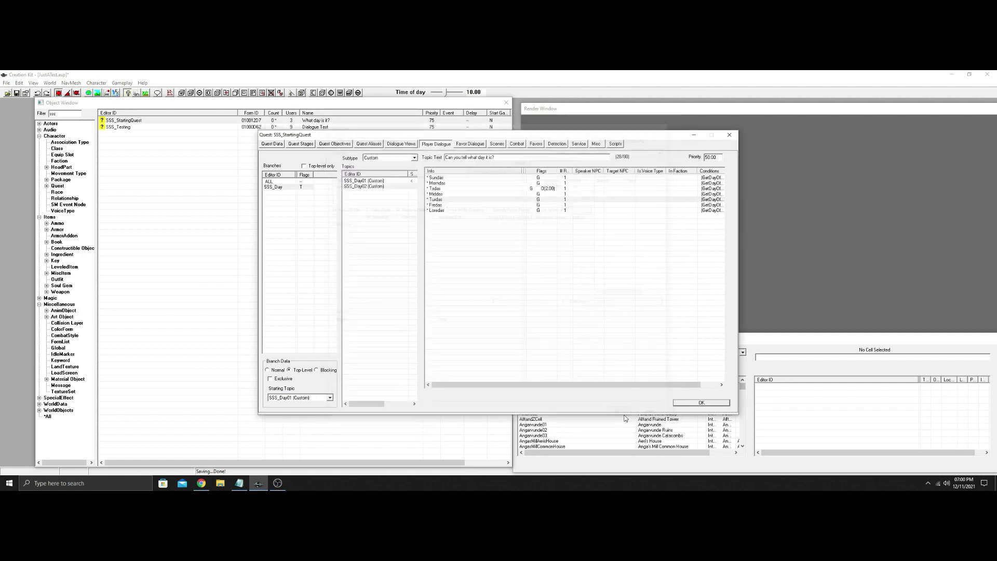
Recheck the Middas info unchanged, then review and confirm the Tirdas day-of-week condition.
{"action": "left_click", "coordinate": [548, 194]}
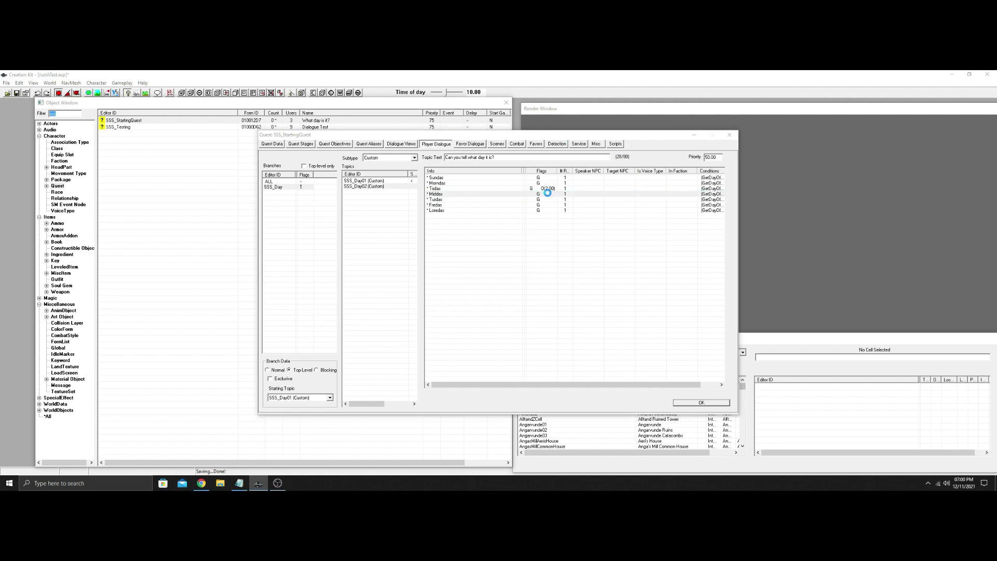
{"action": "double_click", "coordinate": [548, 193]}
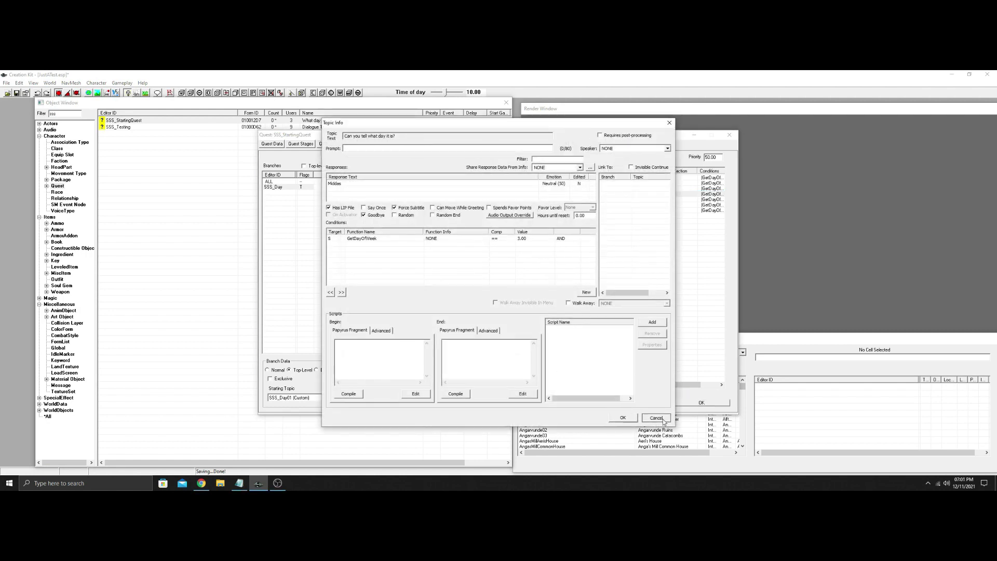
{"action": "left_click", "coordinate": [655, 418]}
{"action": "left_click", "coordinate": [535, 190]}
{"action": "double_click", "coordinate": [535, 189]}
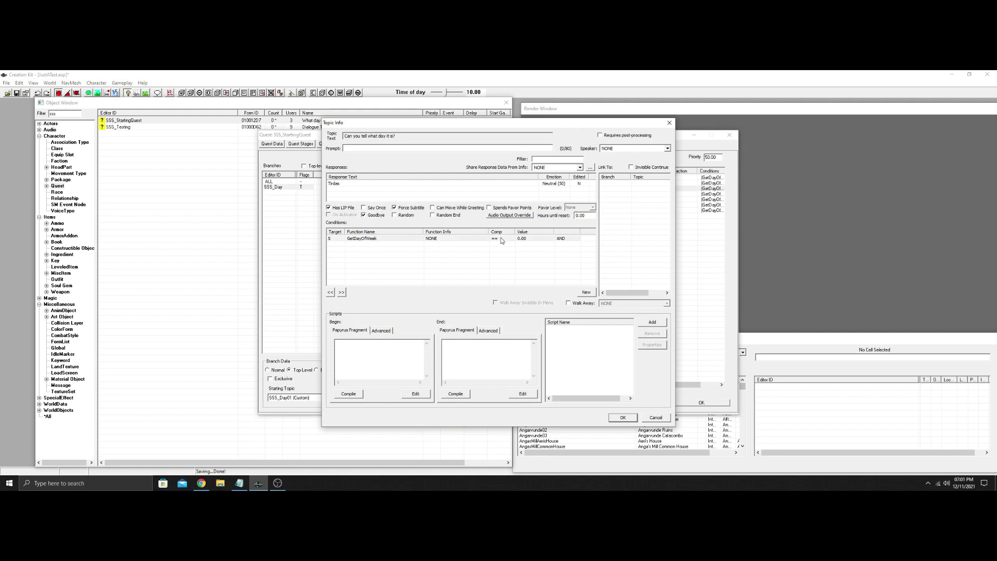
{"action": "double_click", "coordinate": [483, 238]}
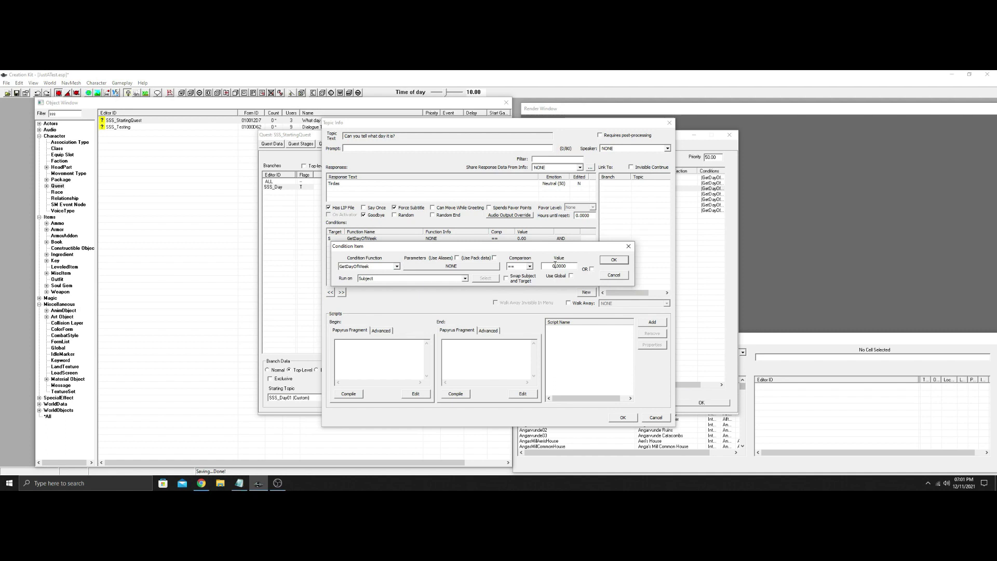
{"action": "left_click", "coordinate": [614, 260]}
Review the SSS_Day01 and SSS_Day02 topic entries, close the quest window, and save the plugin.
{"action": "left_click", "coordinate": [622, 417]}
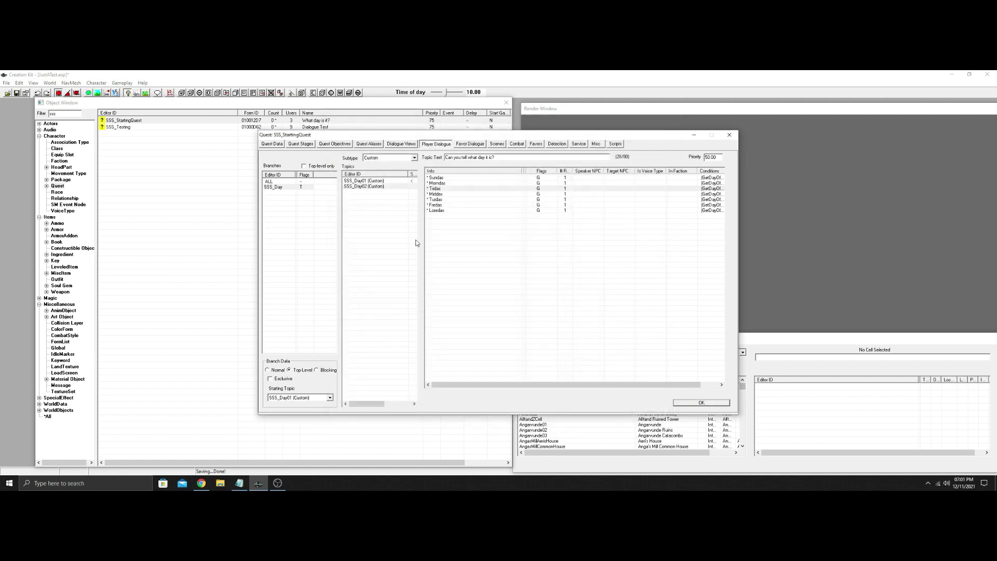
{"action": "left_click", "coordinate": [375, 181]}
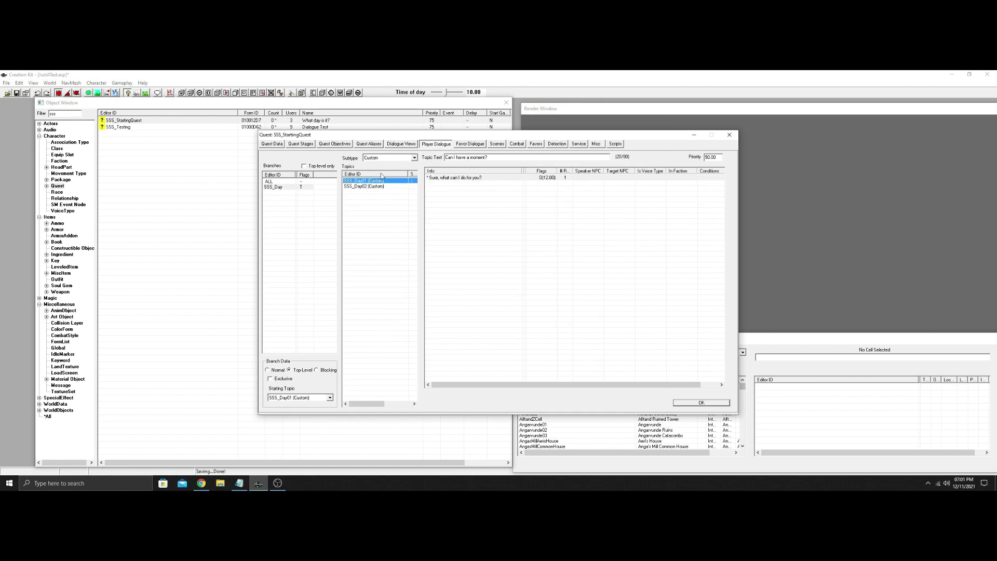
{"action": "left_click", "coordinate": [368, 186]}
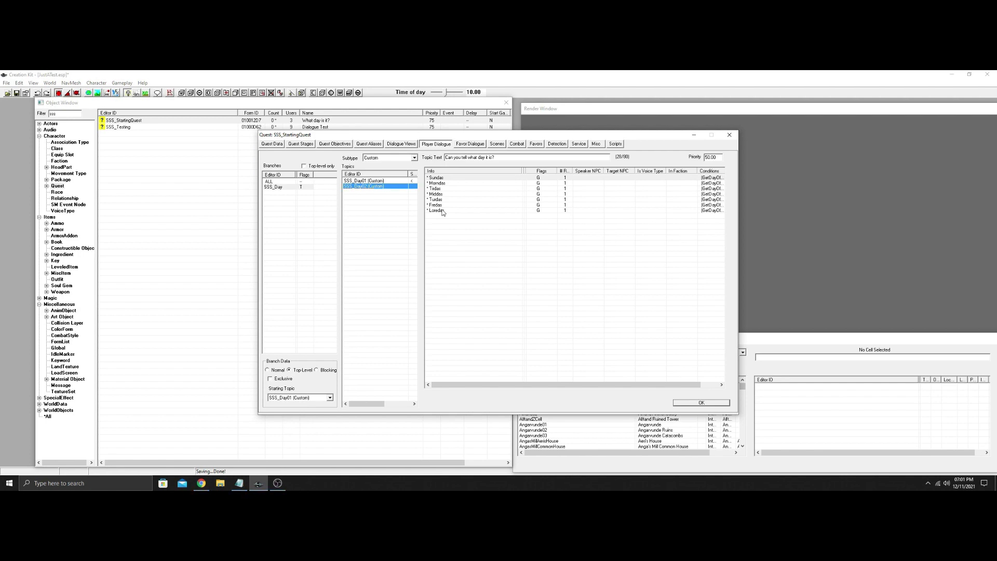
{"action": "left_click", "coordinate": [360, 181]}
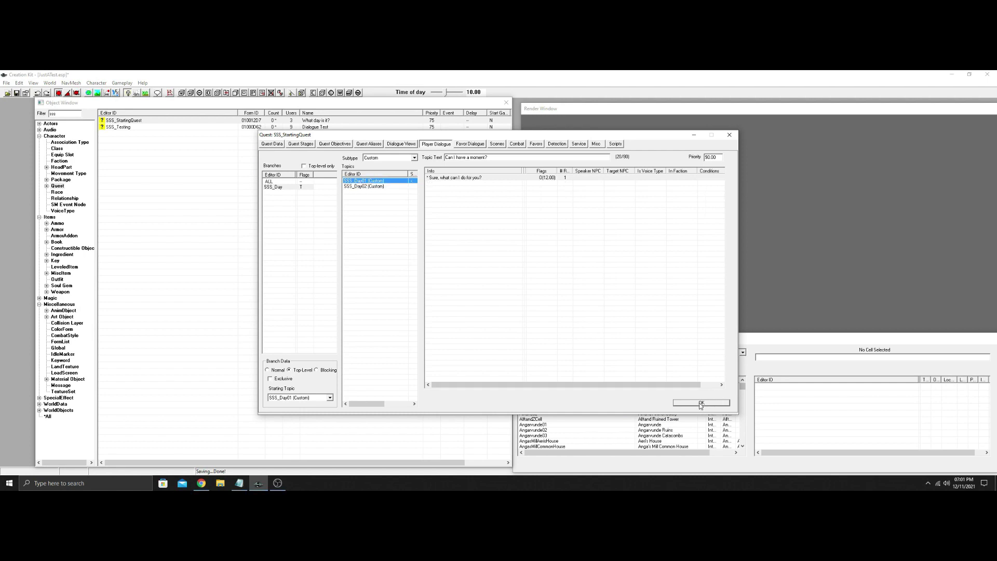
{"action": "left_click", "coordinate": [364, 187]}
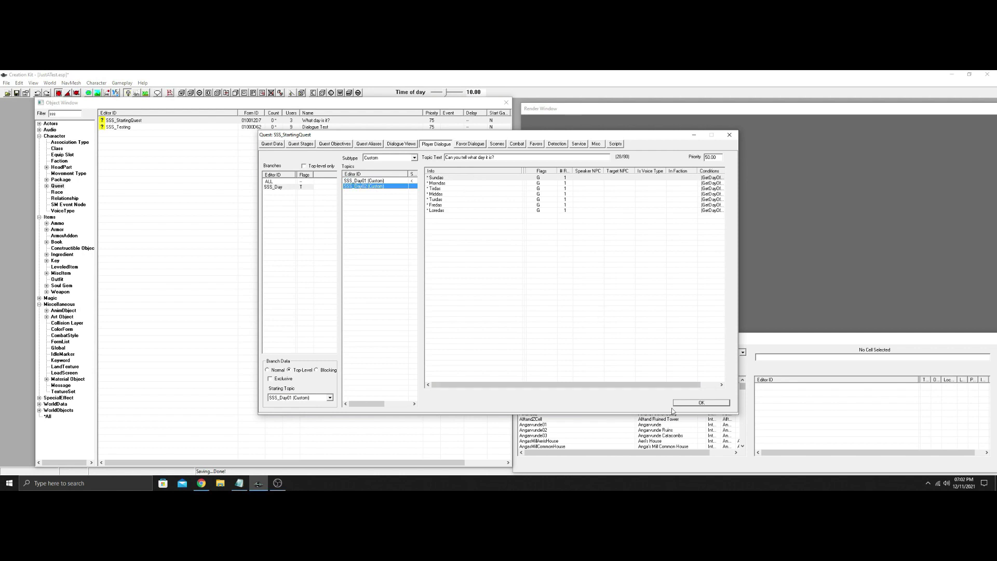
{"action": "left_click", "coordinate": [701, 403]}
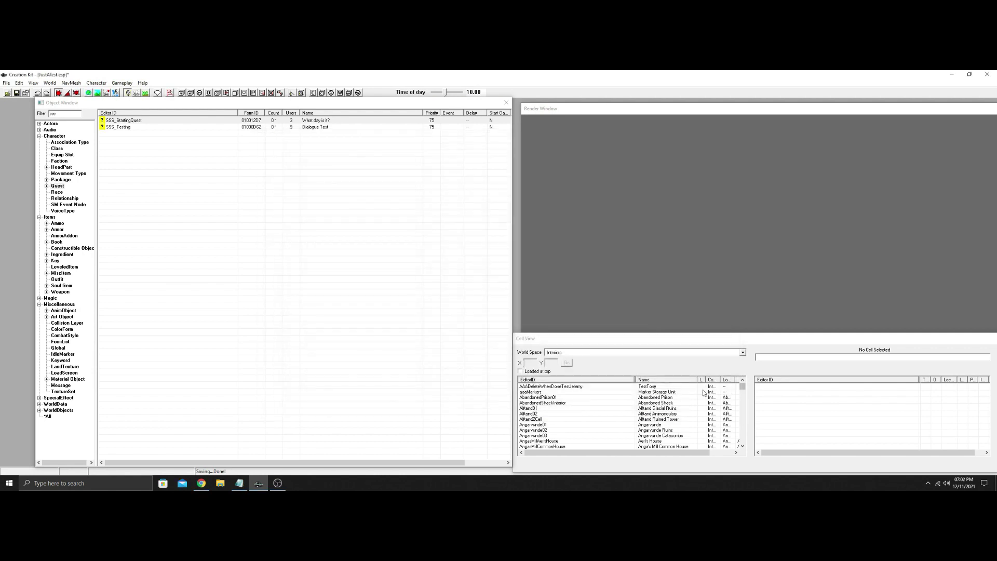
{"action": "left_click", "coordinate": [17, 93]}
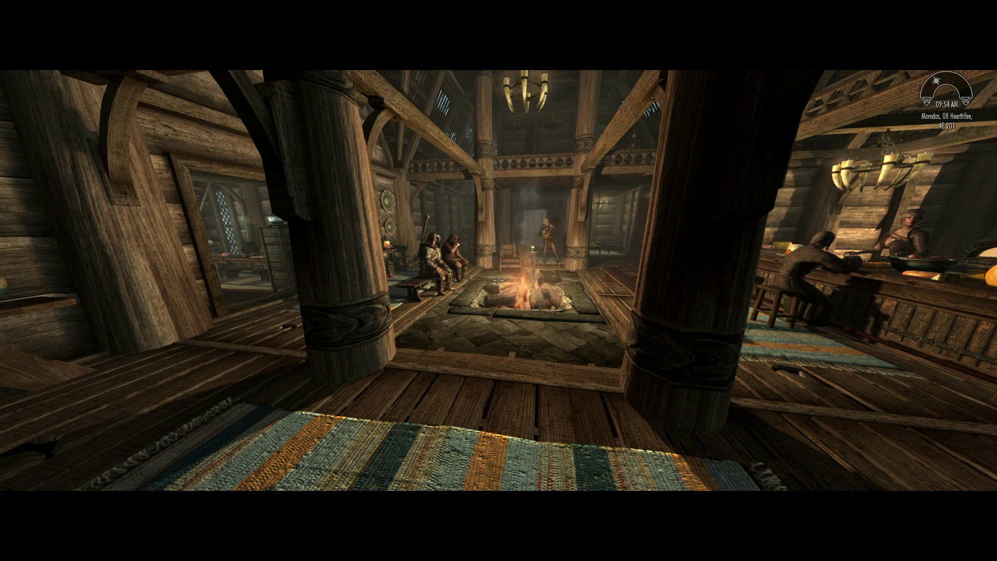
Run 'setstage sss_testing 0' in the console to start the Dialogue Test quest.
{"action": "key", "text": "grave"}
{"action": "type", "text": "setst"}
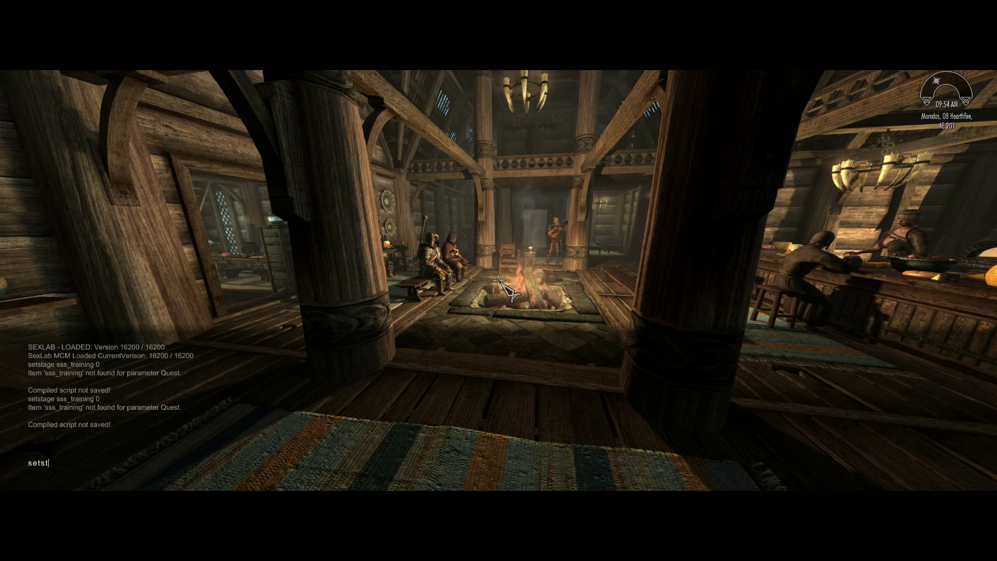
{"action": "type", "text": "age sss_testing 0"}
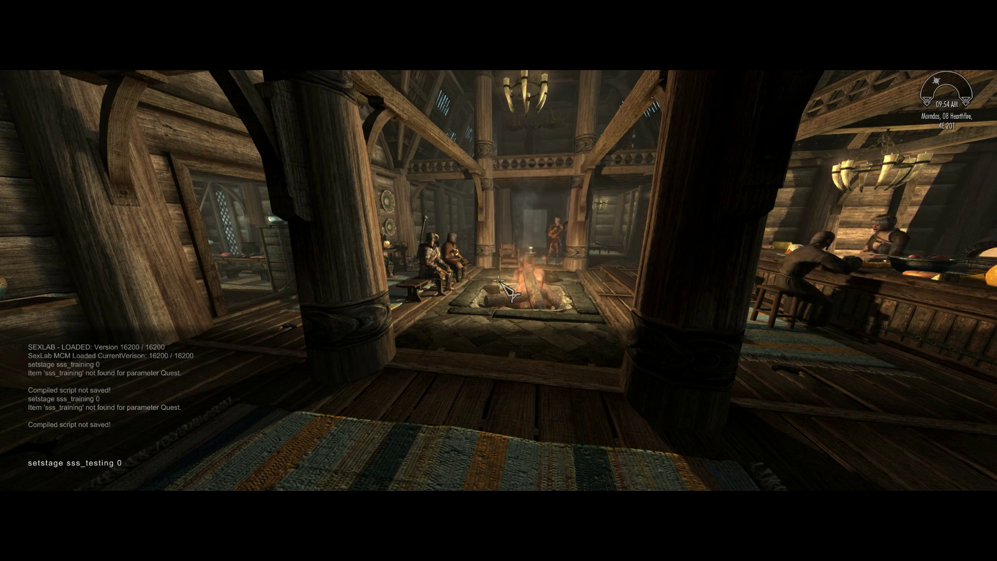
{"action": "key", "text": "Return"}
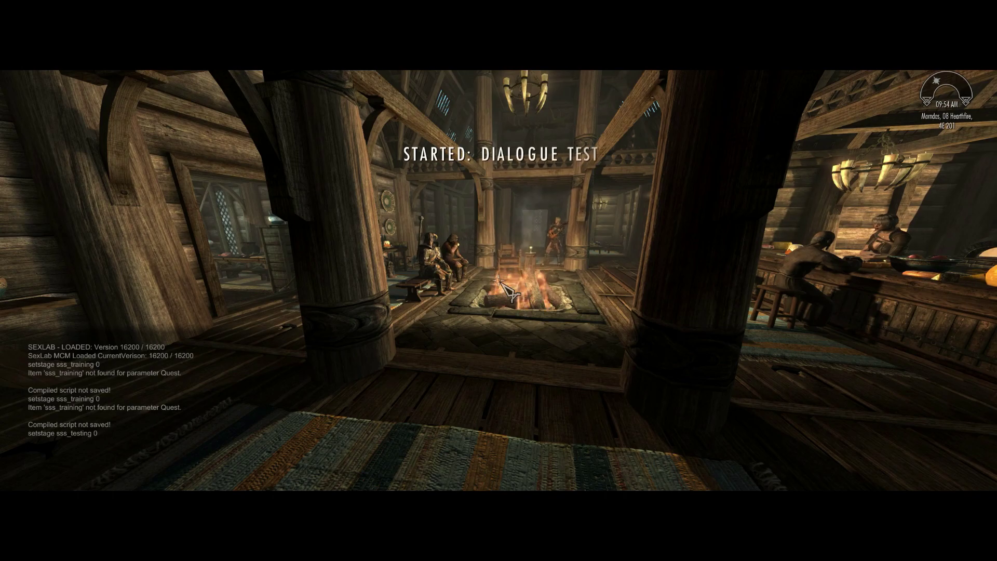
{"action": "key", "text": "grave"}
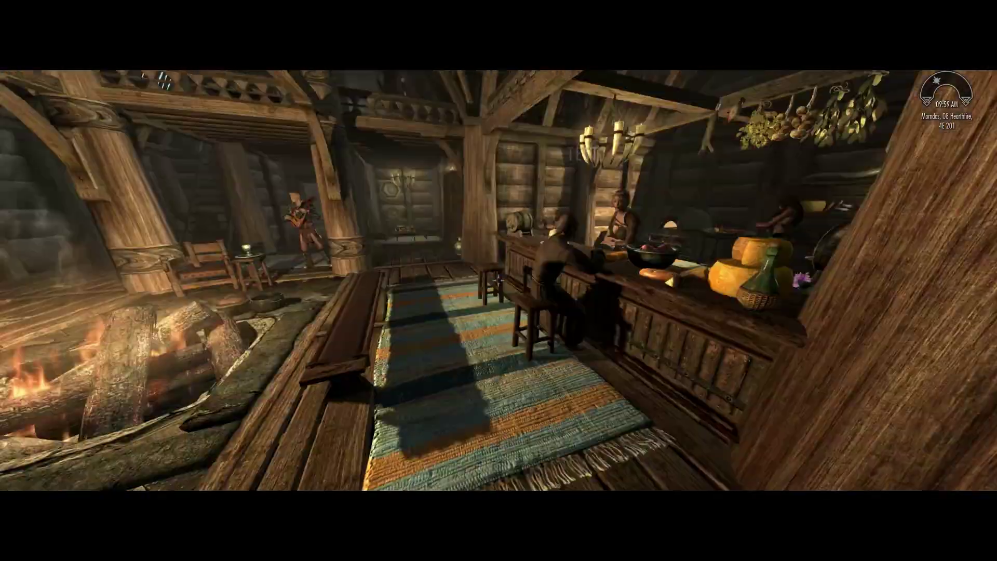
Walk to Saadia, hear her question, then answer 'What was my favorite color?'.
{"action": "key", "text": "w"}
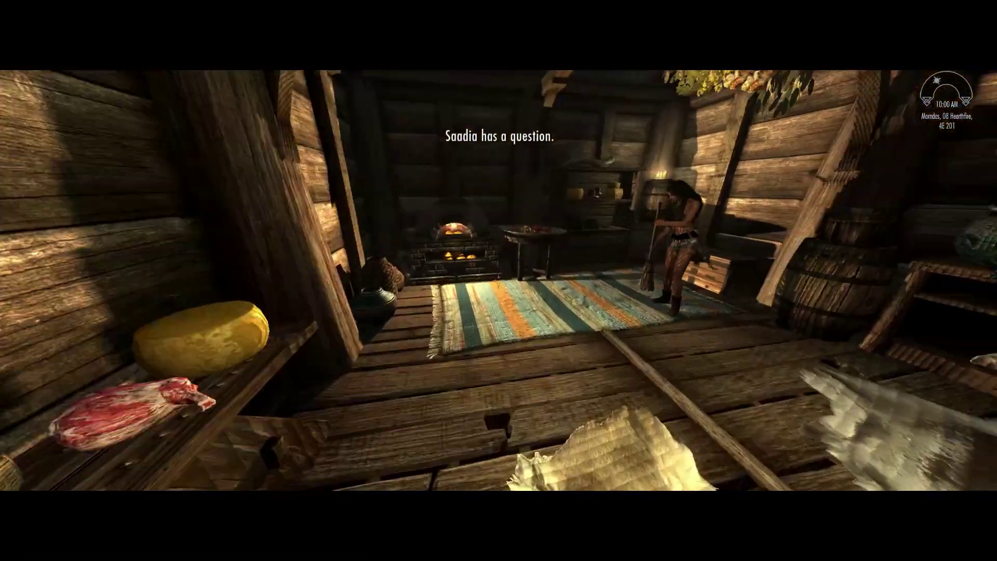
{"action": "key", "text": "w"}
{"action": "key", "text": "e"}
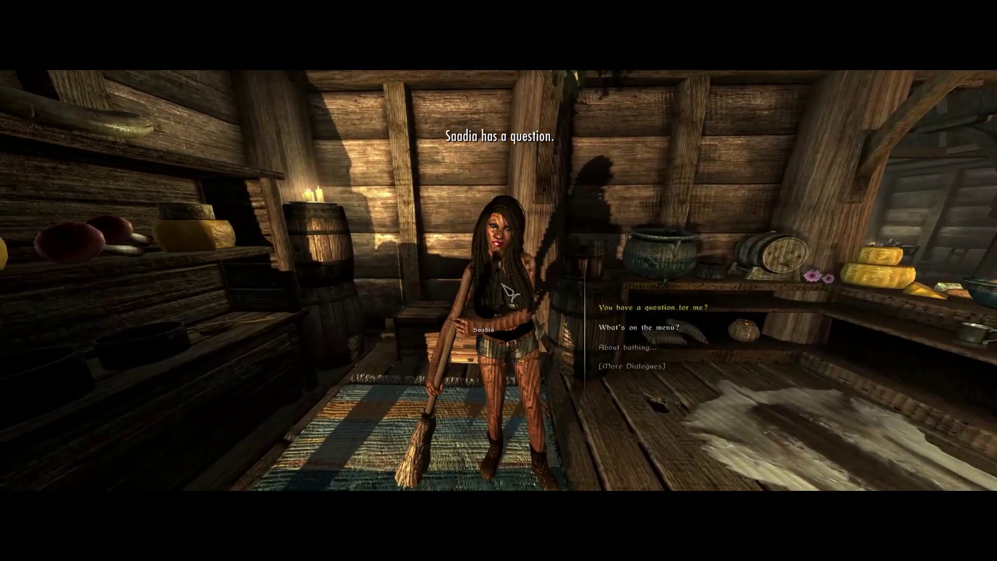
{"action": "key", "text": "e"}
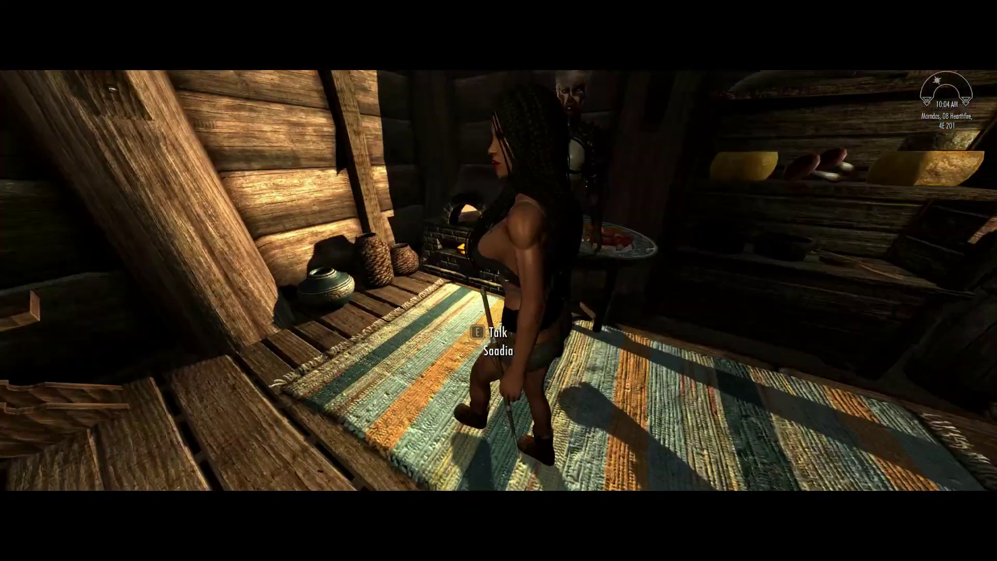
{"action": "key", "text": "e"}
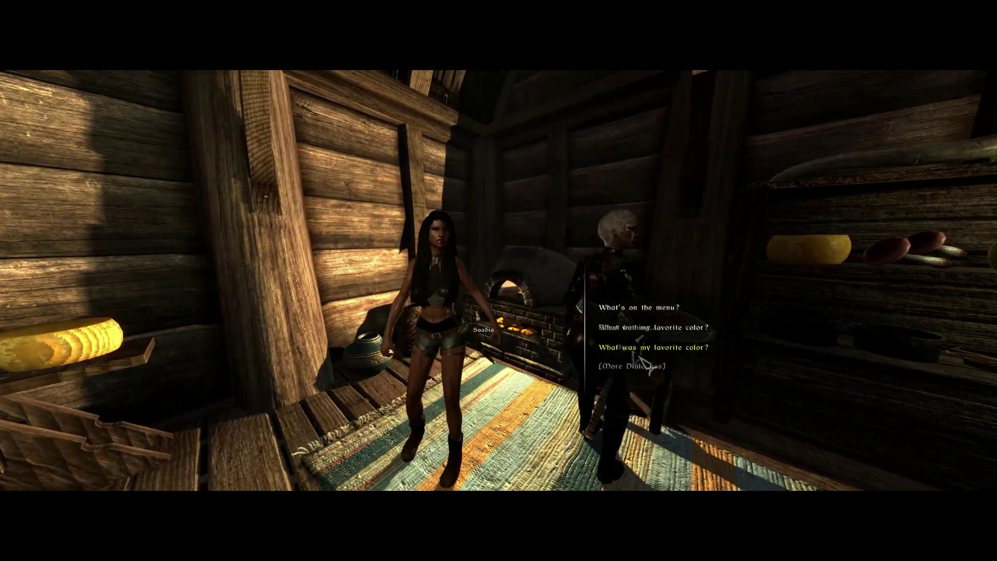
{"action": "left_click", "coordinate": [643, 351]}
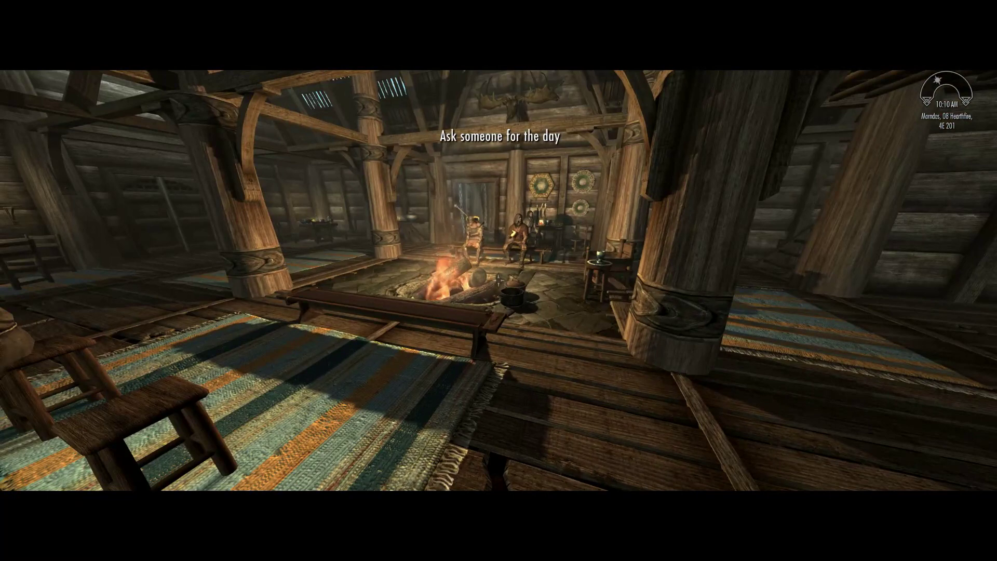
Wait one hour, then talk to Galesse Barkwing with 'Can I have a moment?'.
{"action": "key", "text": "t"}
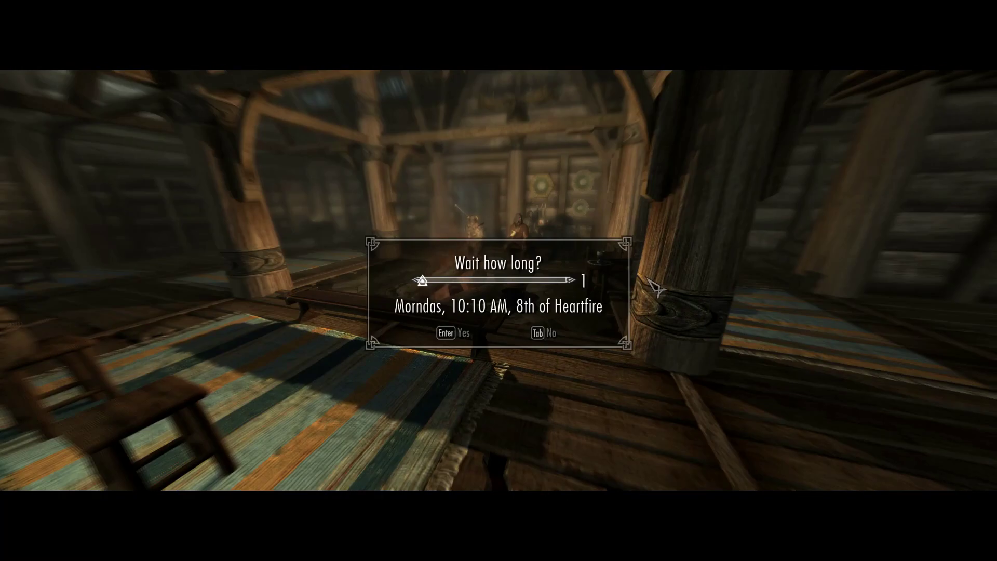
{"action": "key", "text": "Return"}
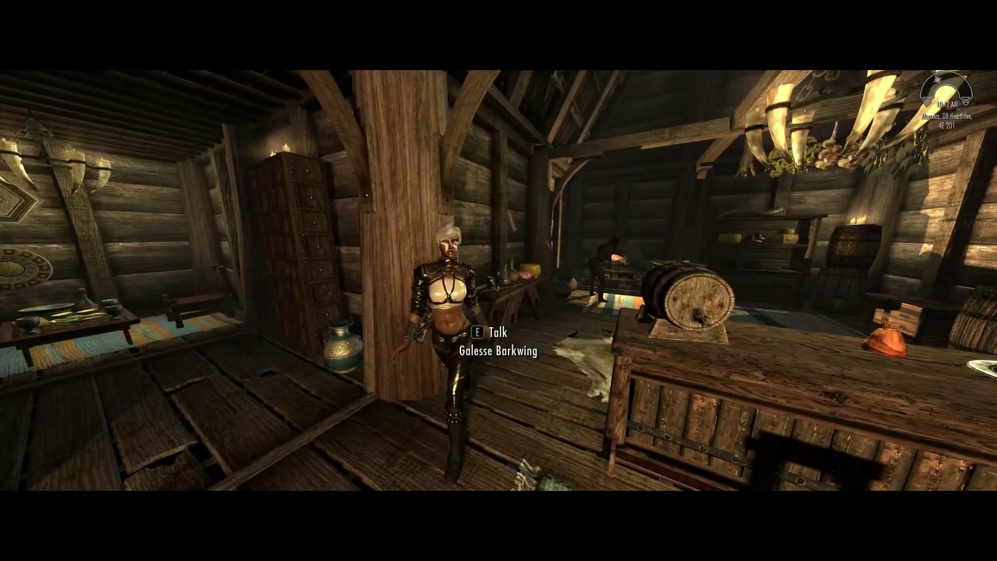
{"action": "key", "text": "e"}
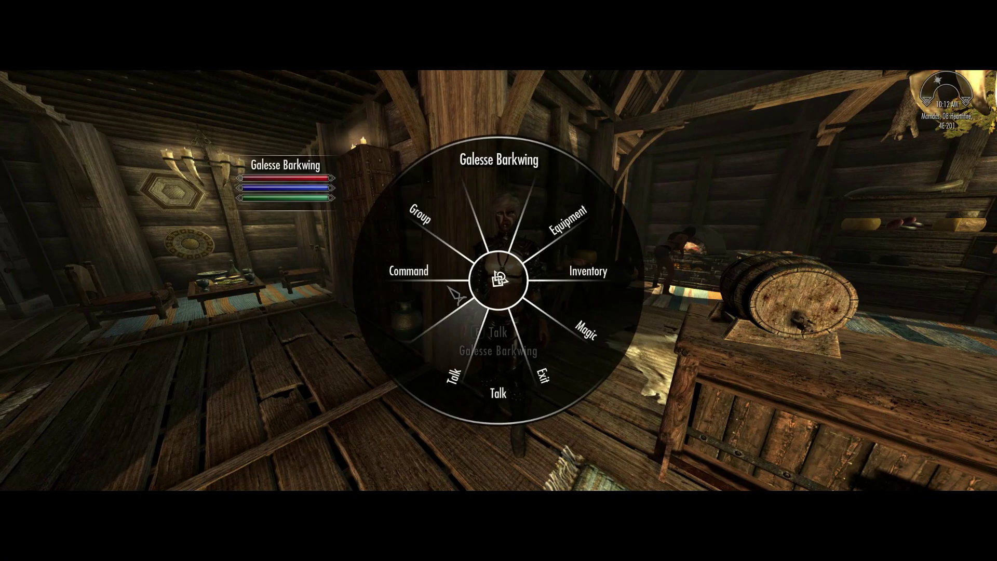
{"action": "left_click", "coordinate": [452, 342]}
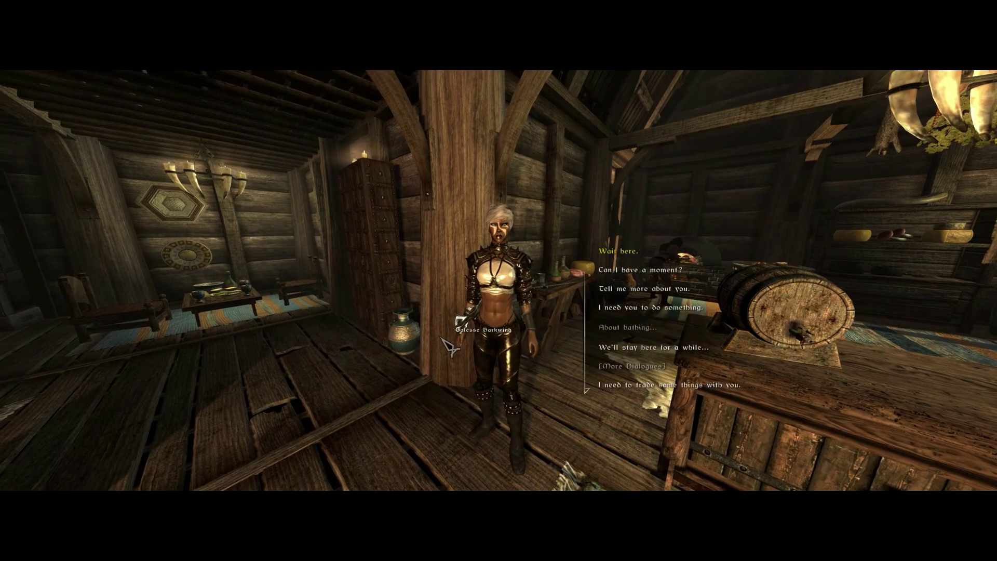
{"action": "left_click", "coordinate": [642, 275]}
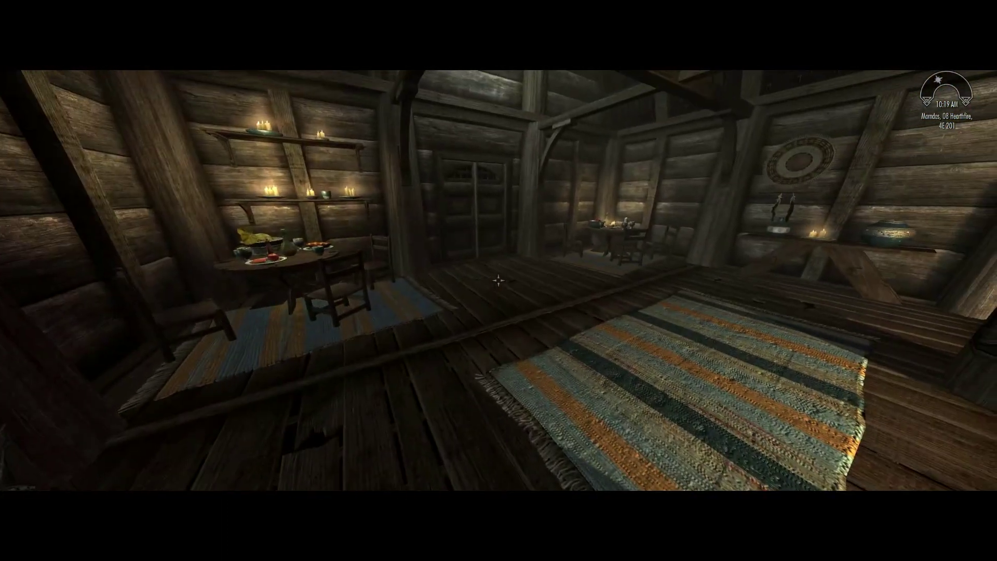
Wait 21 hours until Tirdas morning, then walk out of the inn into Whiterun.
{"action": "key", "text": "t"}
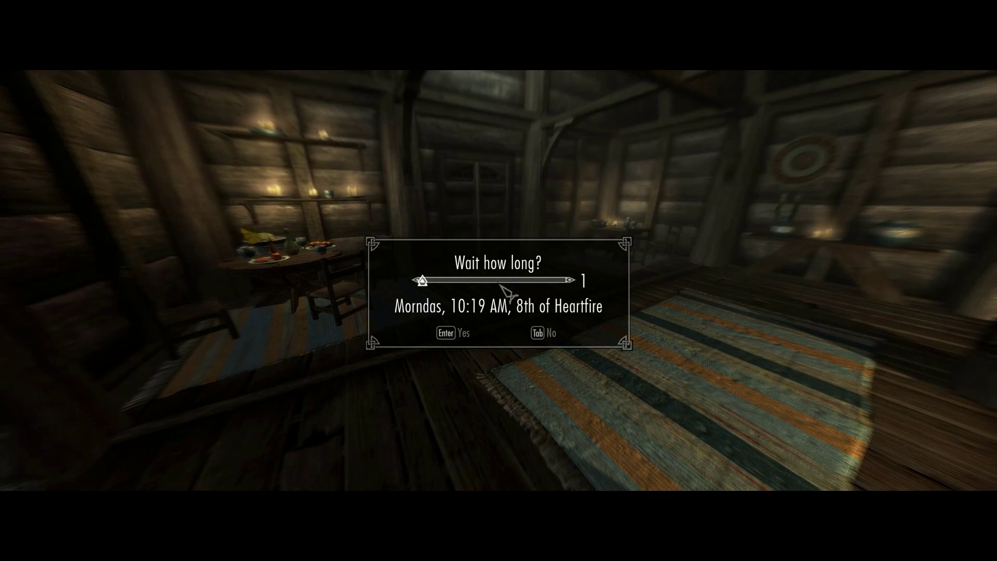
{"action": "left_click", "coordinate": [499, 281]}
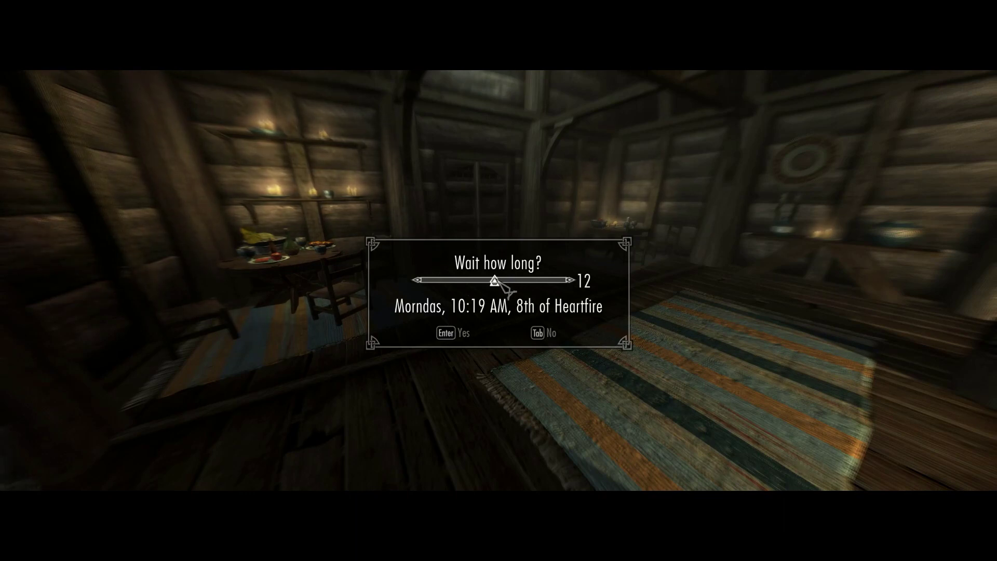
{"action": "scroll", "coordinate": [508, 290], "scroll_direction": "up", "scroll_amount": 1}
{"action": "scroll", "coordinate": [508, 290], "scroll_direction": "up", "scroll_amount": 3}
{"action": "scroll", "coordinate": [508, 290], "scroll_direction": "up", "scroll_amount": 2}
{"action": "key", "text": "Return"}
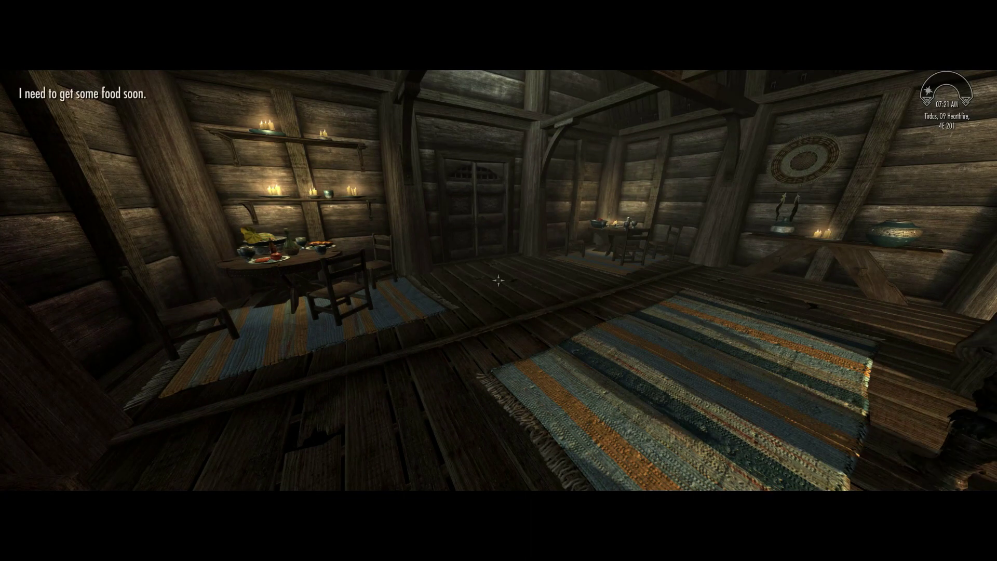
{"action": "key", "text": "w"}
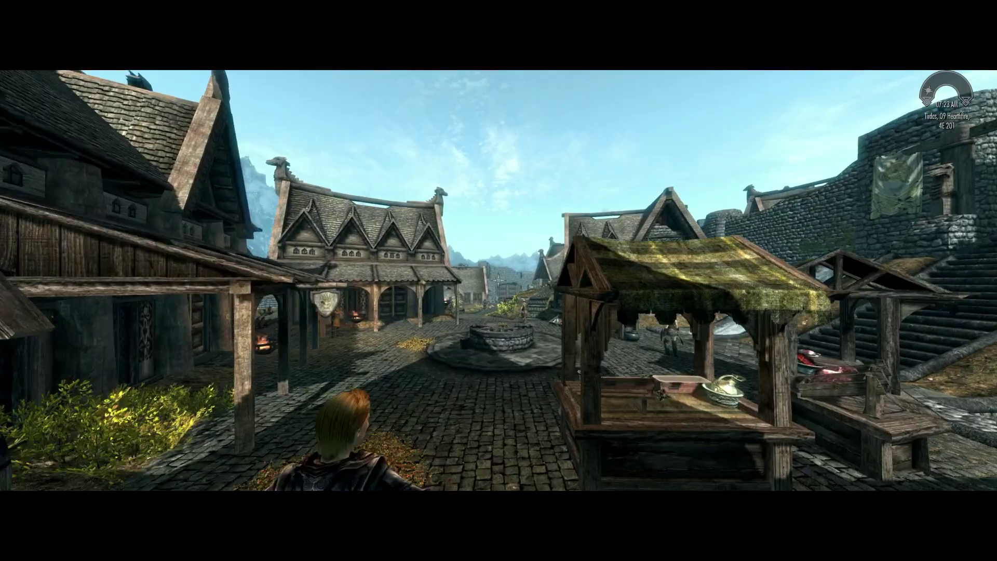
Walk through Whiterun to the guard, ask what day it is, and end the conversation.
{"action": "key", "text": "w"}
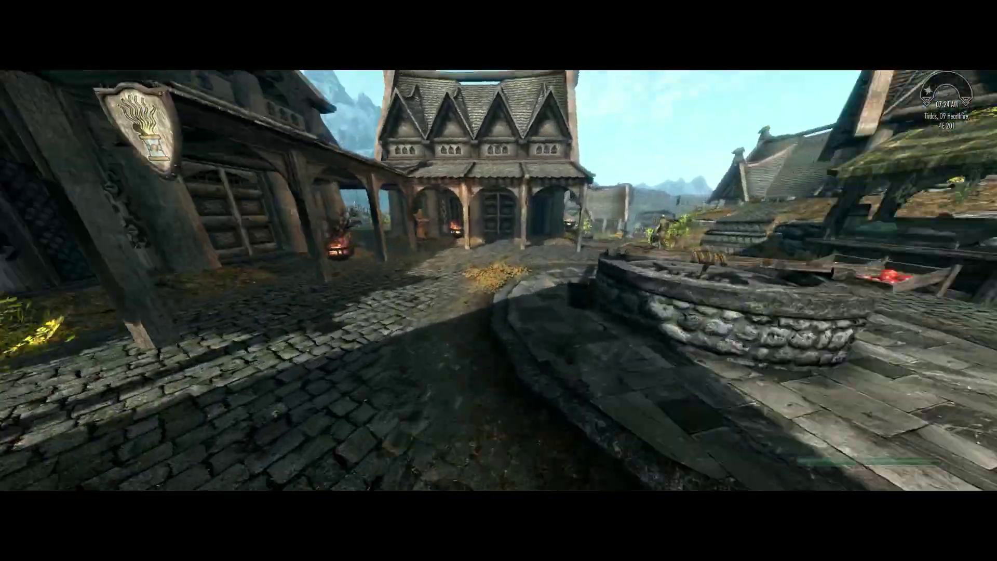
{"action": "key", "text": "w"}
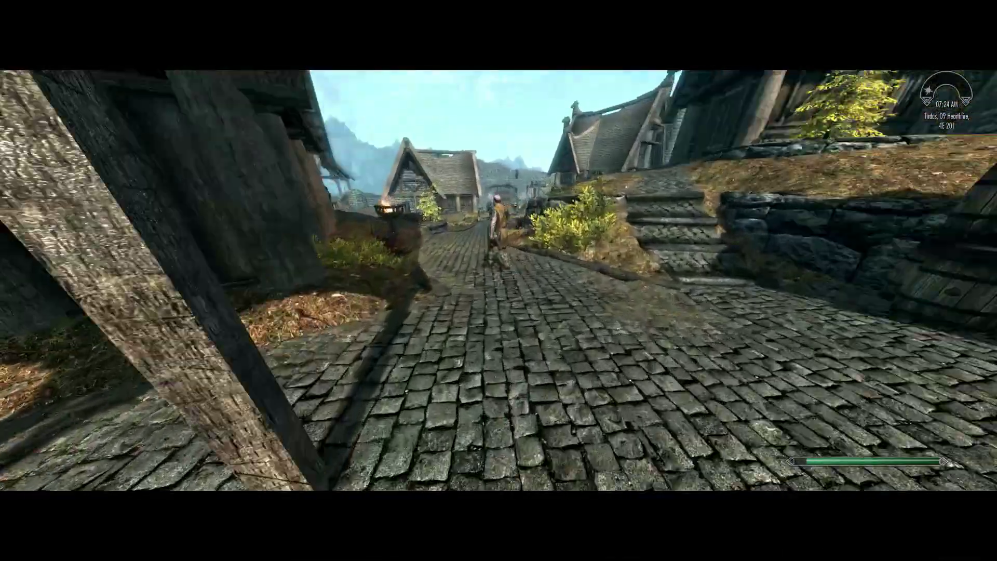
{"action": "key", "text": "w"}
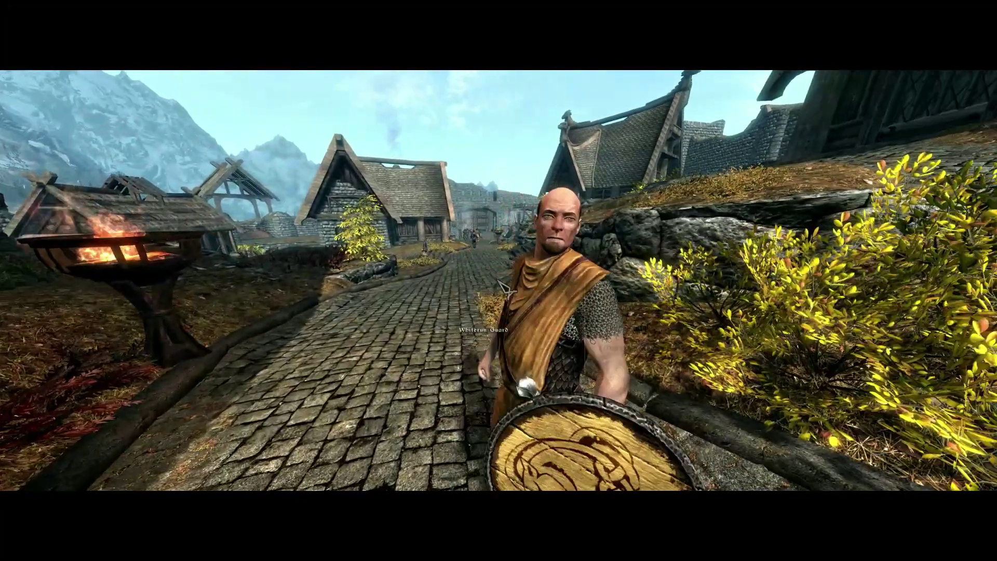
{"action": "key", "text": "e"}
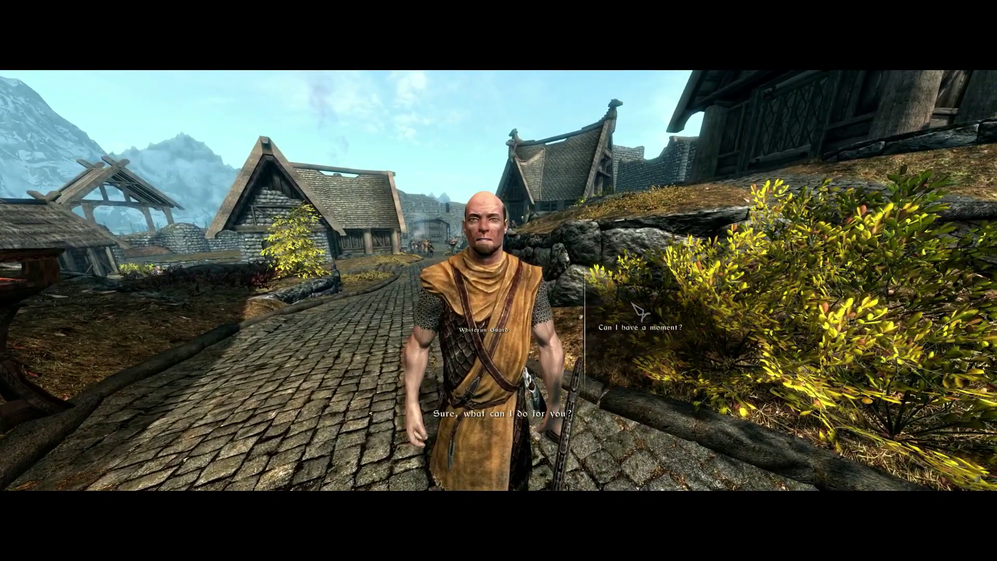
{"action": "left_click", "coordinate": [643, 319]}
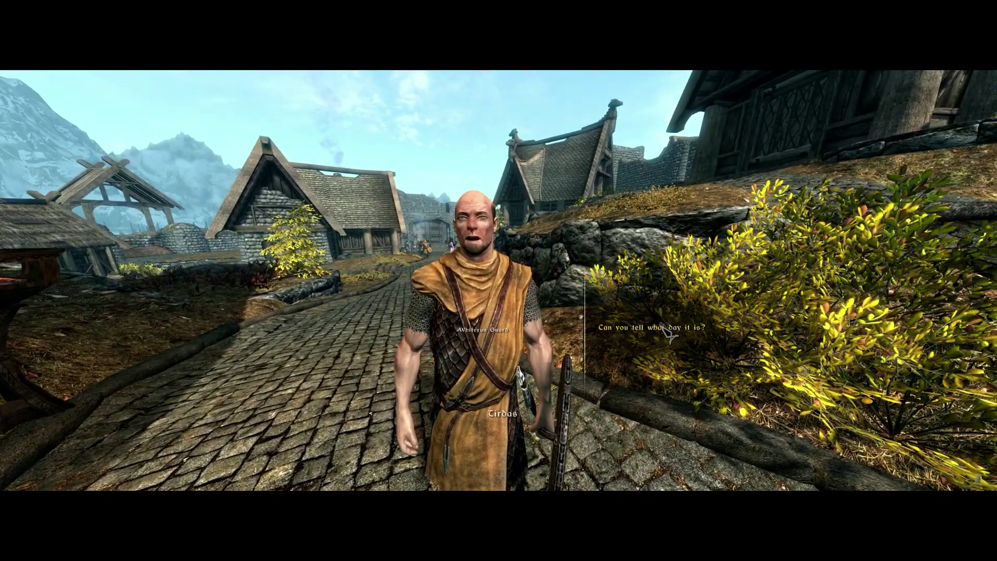
{"action": "key", "text": "Tab"}
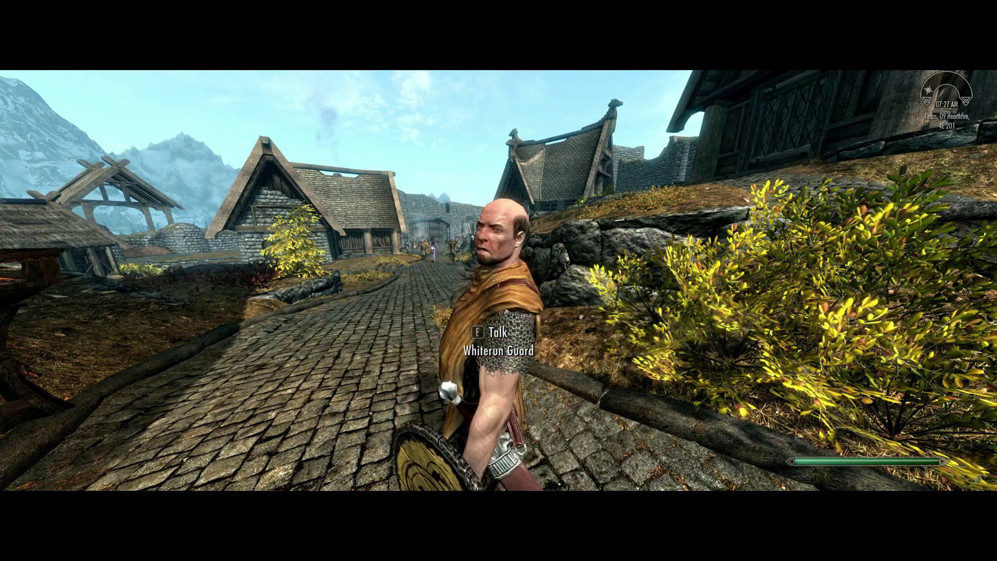